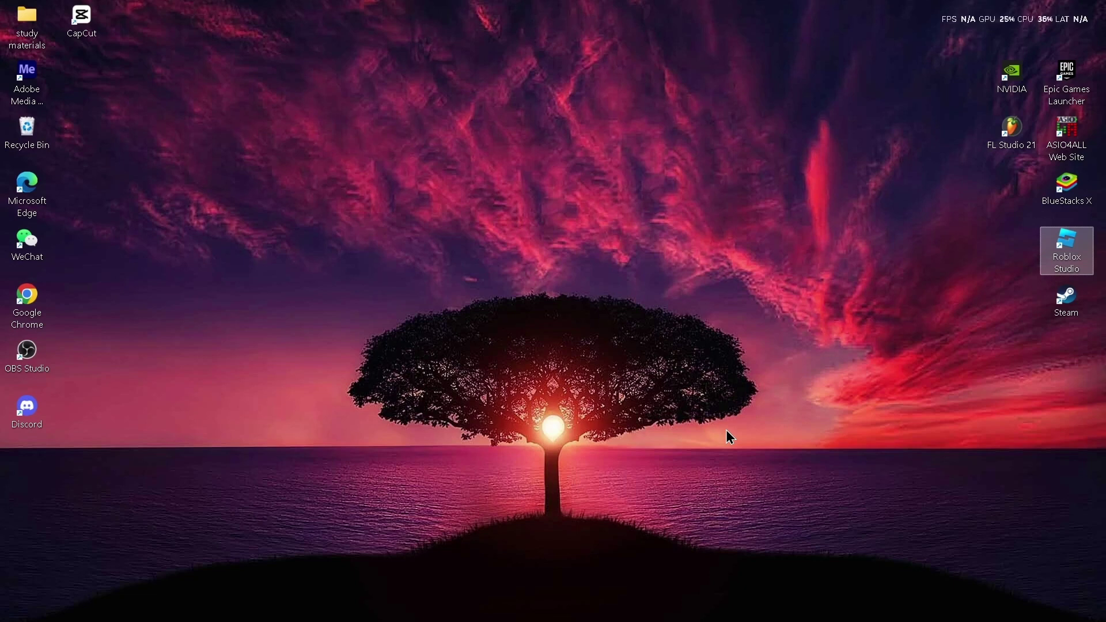
Switch to Chrome and return from the download page to CGTrader's free rock model results
mouse_move(767, 621)
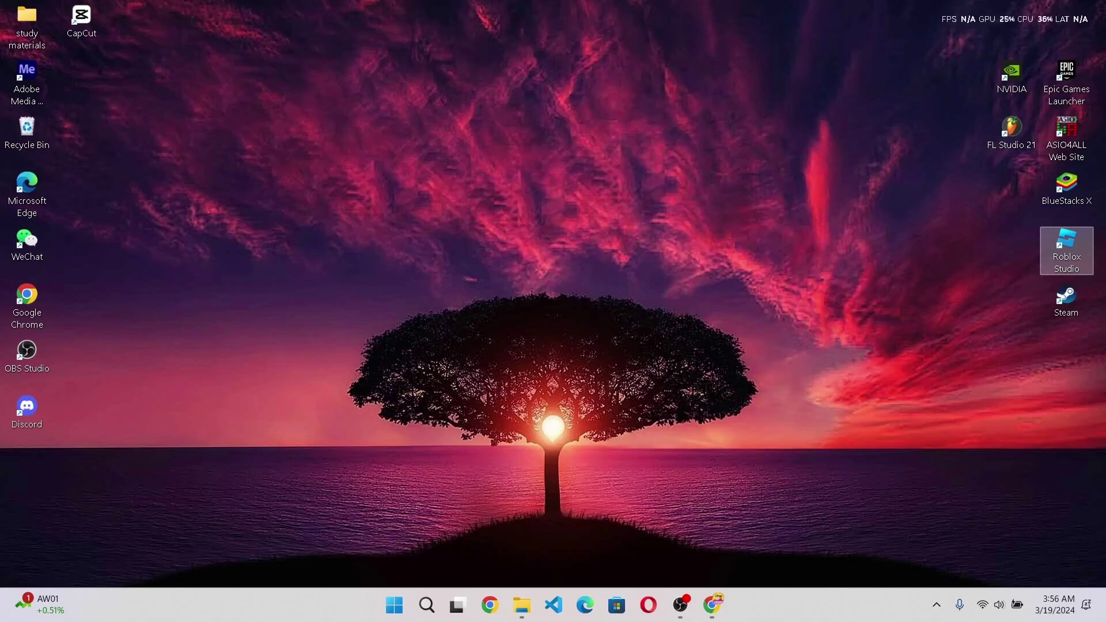
left_click(723, 610)
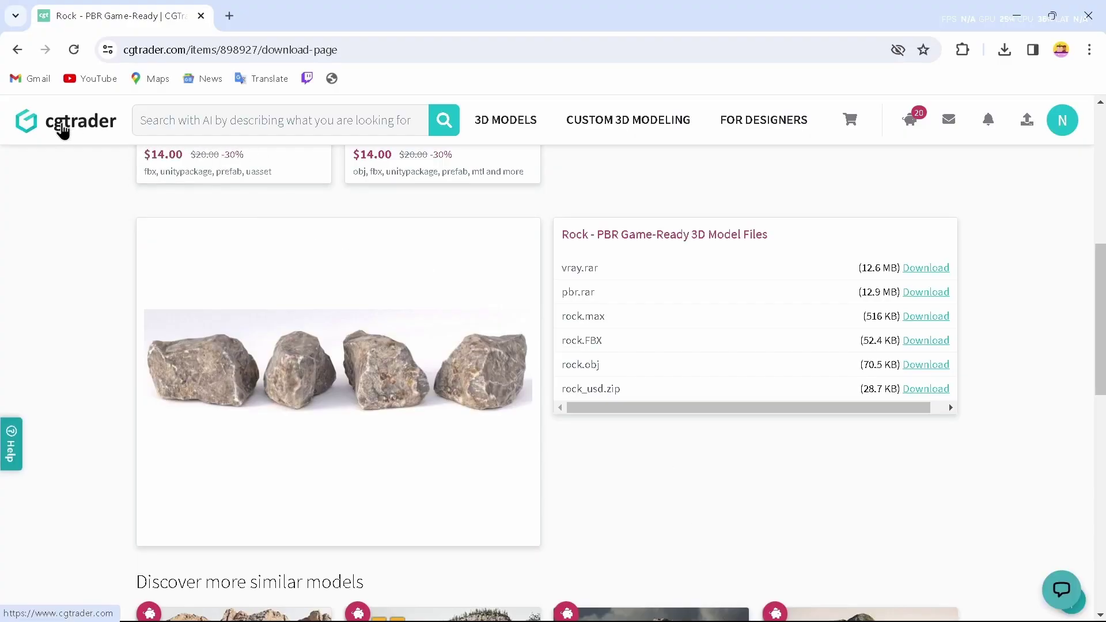
left_click(15, 50)
left_click(17, 49)
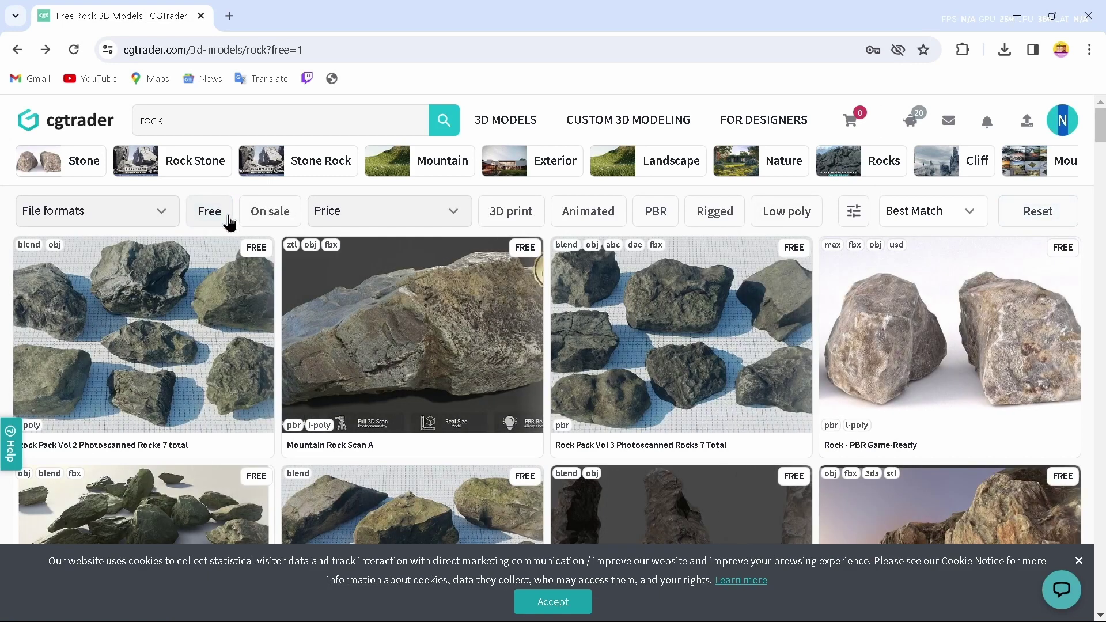
Try the on-sale filter on the rock results and restore the free-only filter
left_click(229, 220)
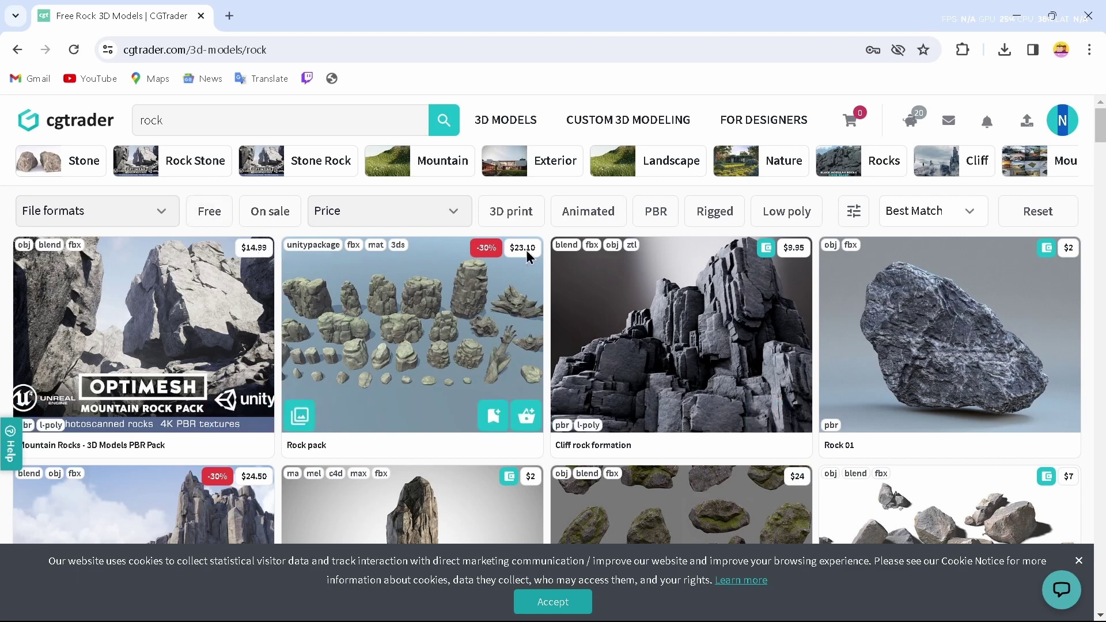
left_click(270, 211)
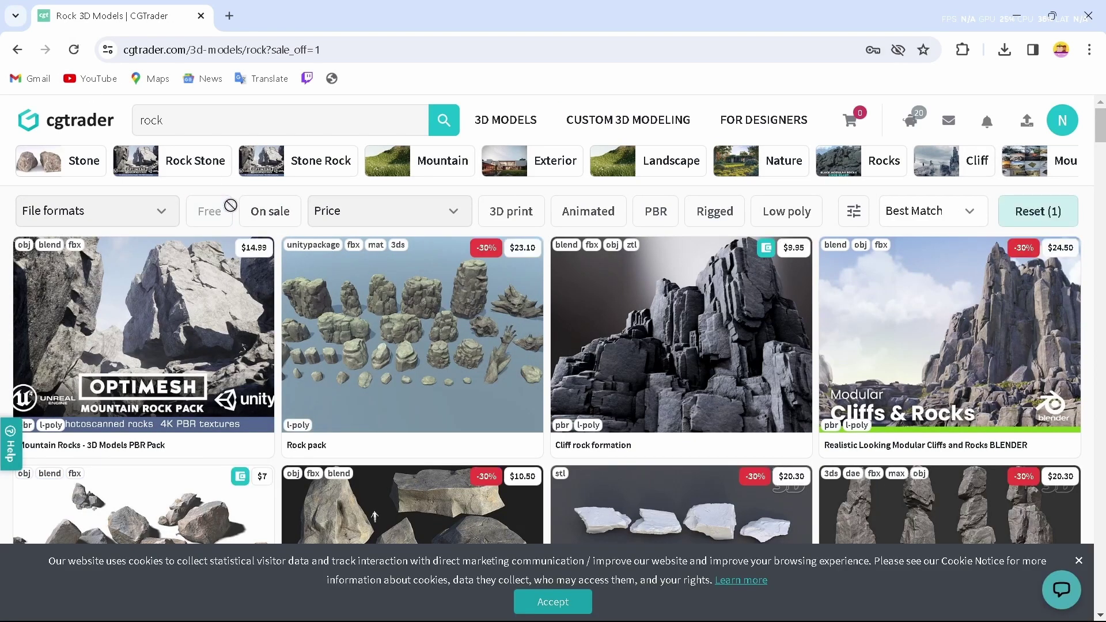
left_click(206, 210)
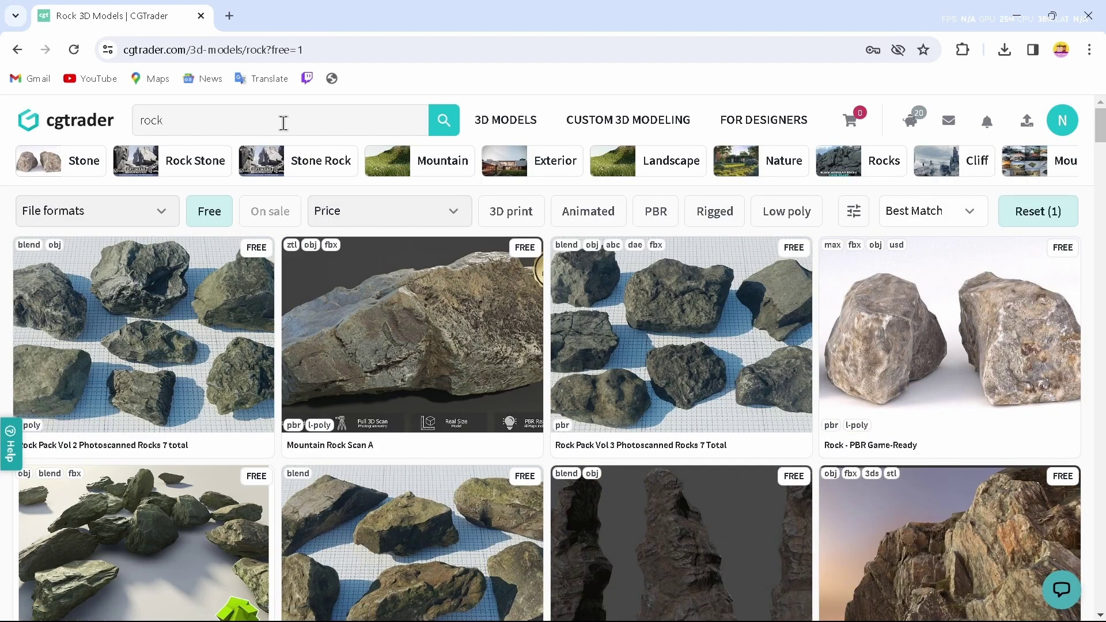
Look through the free rock models in the search results for a suitable one
left_click_drag(165, 124, 119, 134)
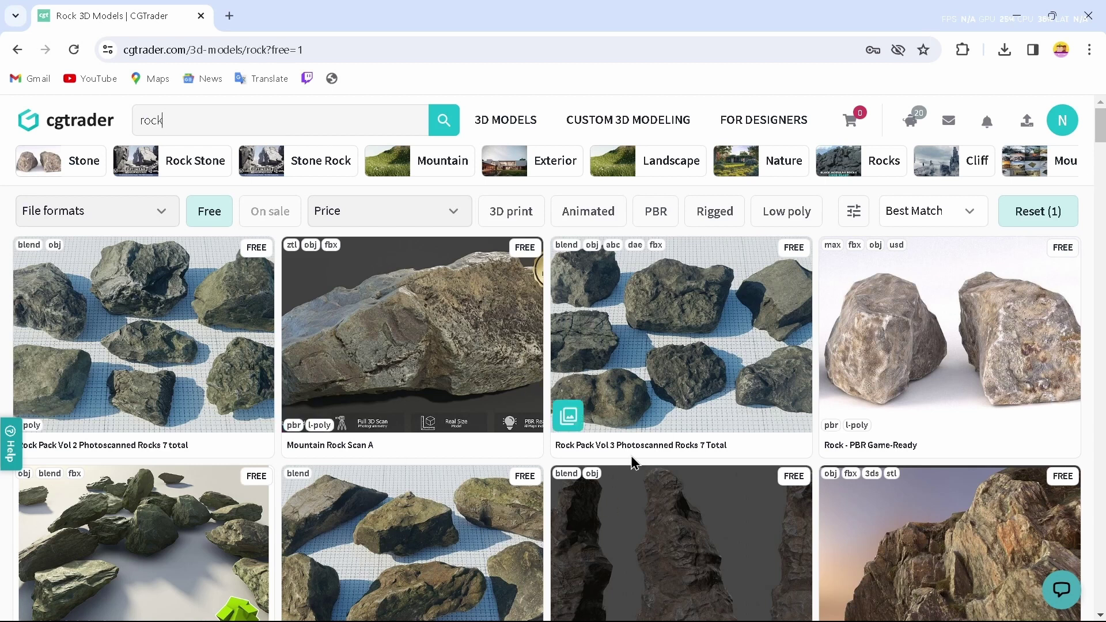
scroll(633, 463, "down", 3)
scroll(634, 463, "up", 3)
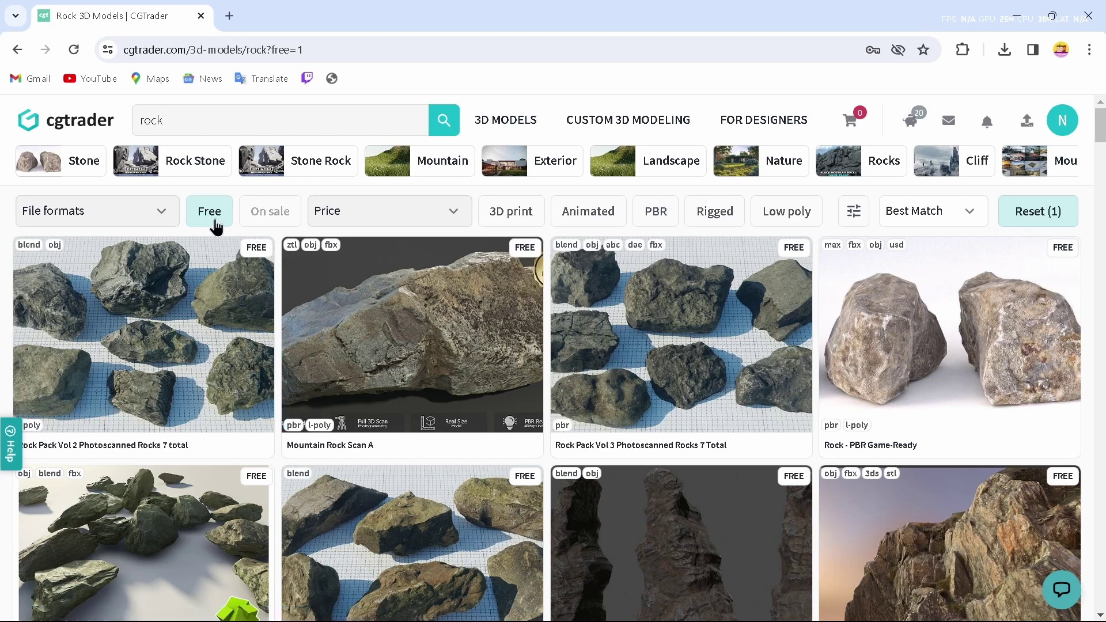
scroll(620, 464, "down", 9)
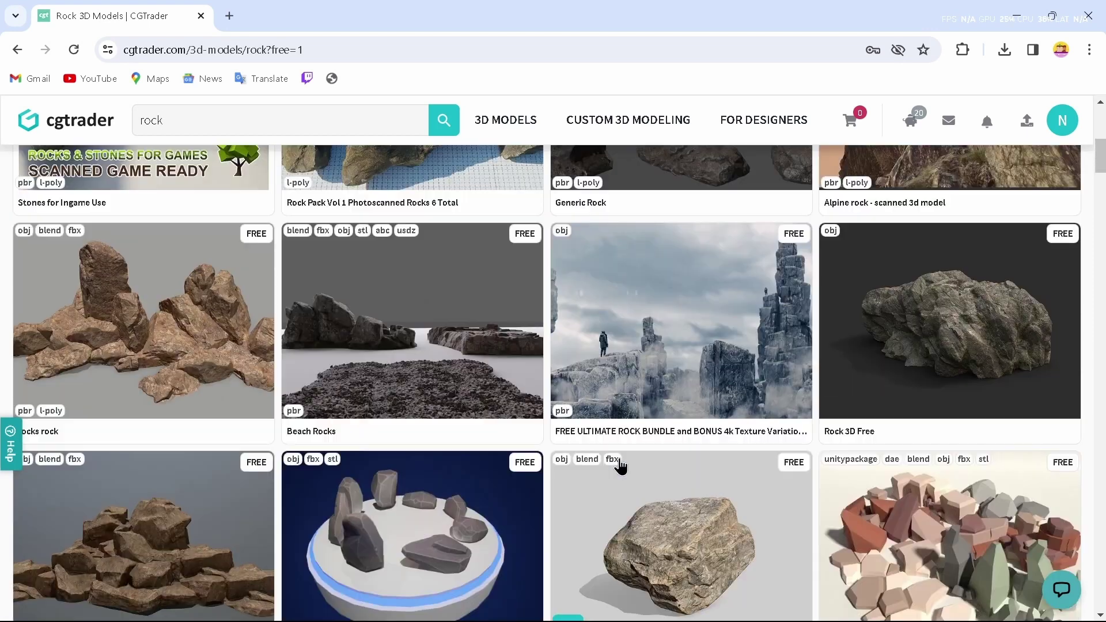
scroll(620, 465, "down", 5)
scroll(620, 466, "down", 5)
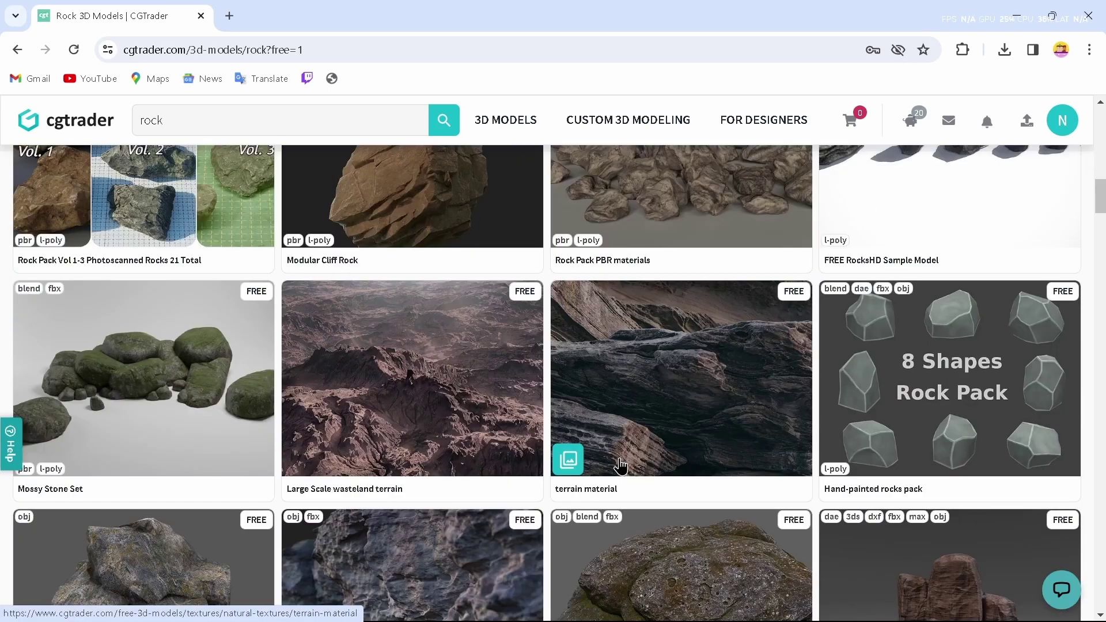
scroll(620, 466, "up", 5)
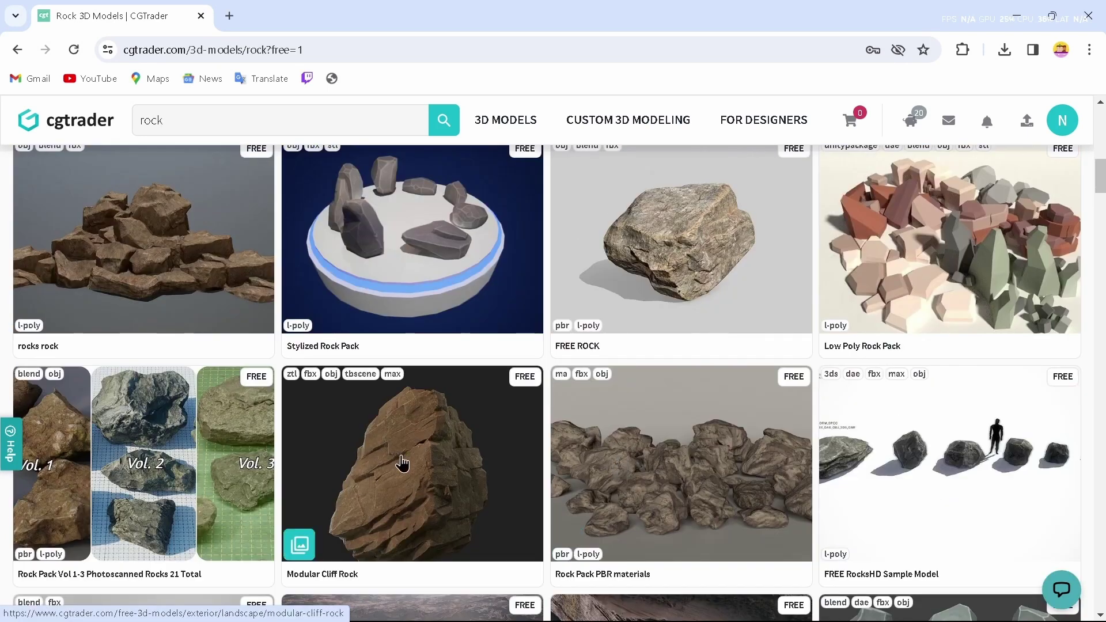
scroll(696, 466, "up", 4)
scroll(697, 466, "down", 1)
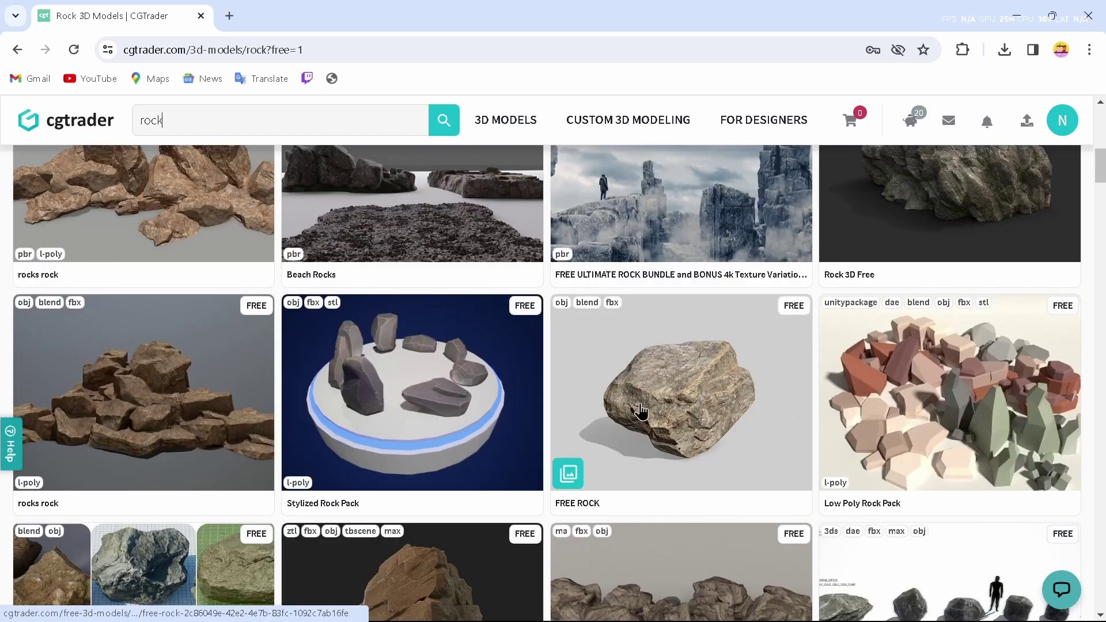
Open the FREE ROCK model's page and request its free download to reach the model files
left_click(665, 406)
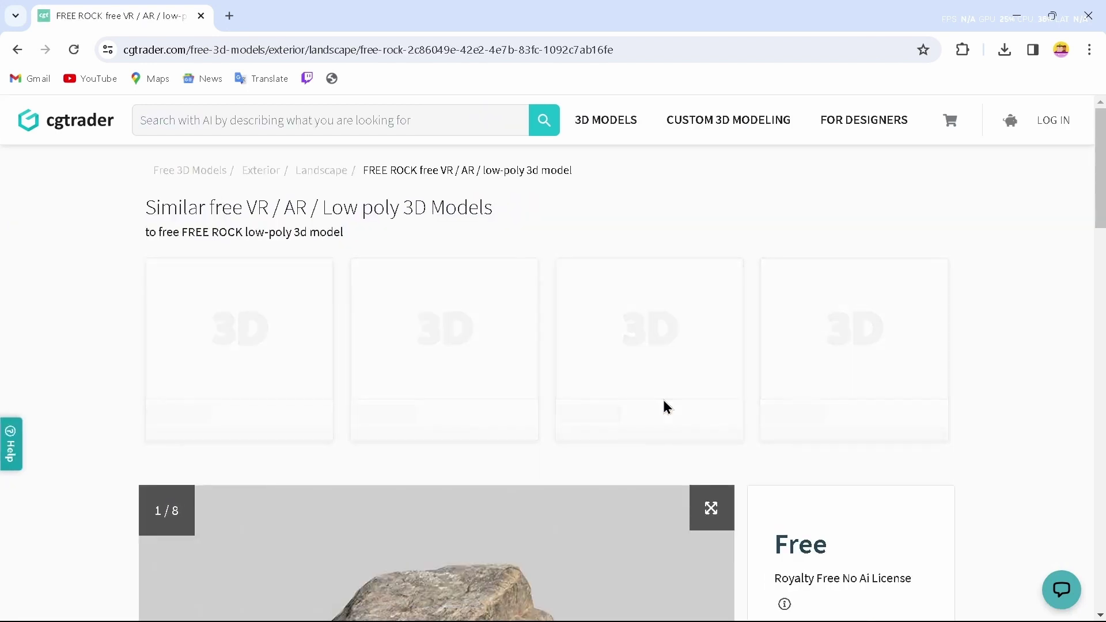
scroll(665, 406, "down", 4)
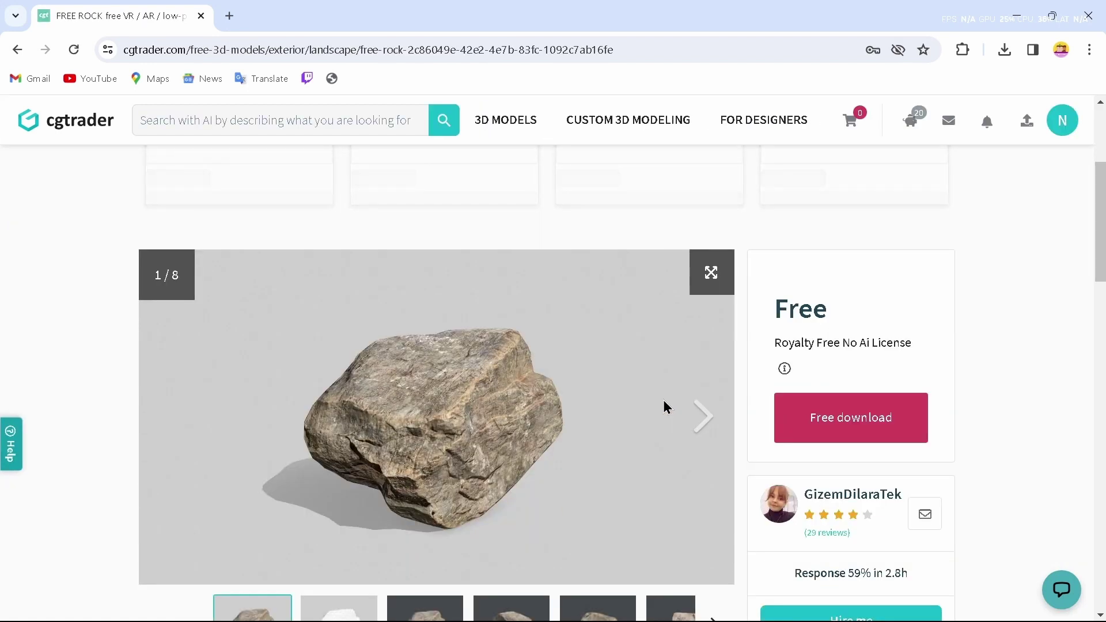
left_click(819, 426)
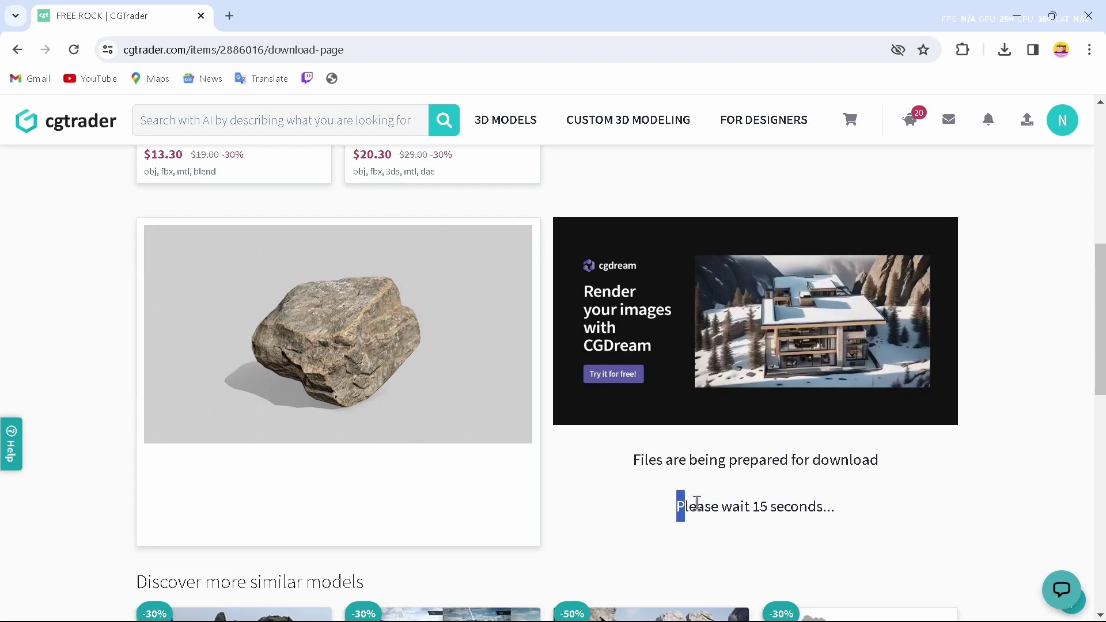
left_click_drag(680, 507, 862, 512)
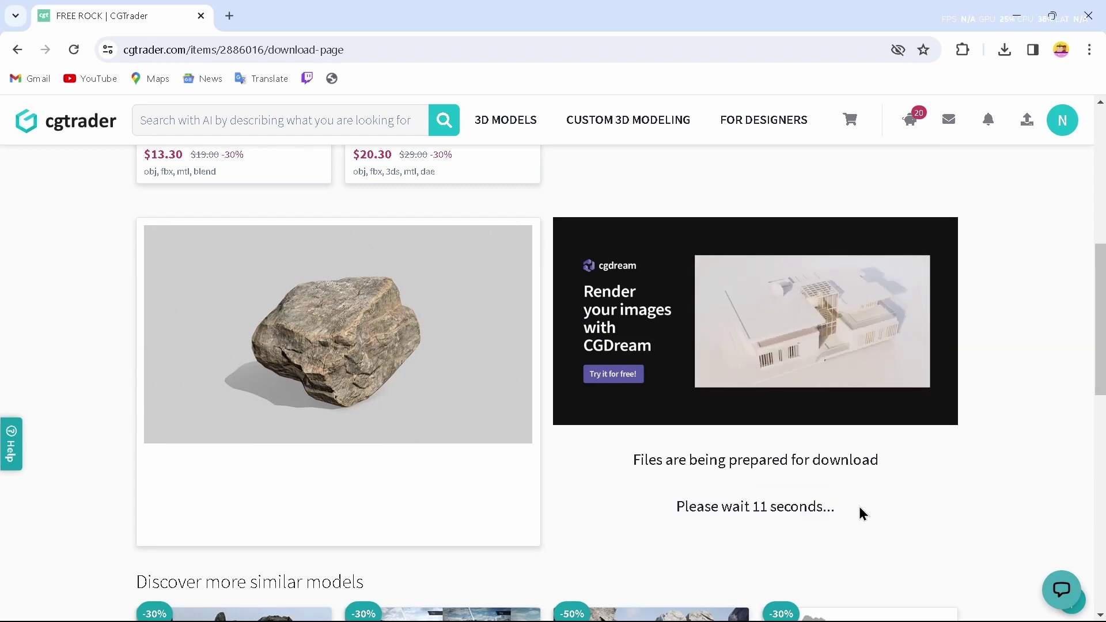
scroll(860, 507, "down", 1)
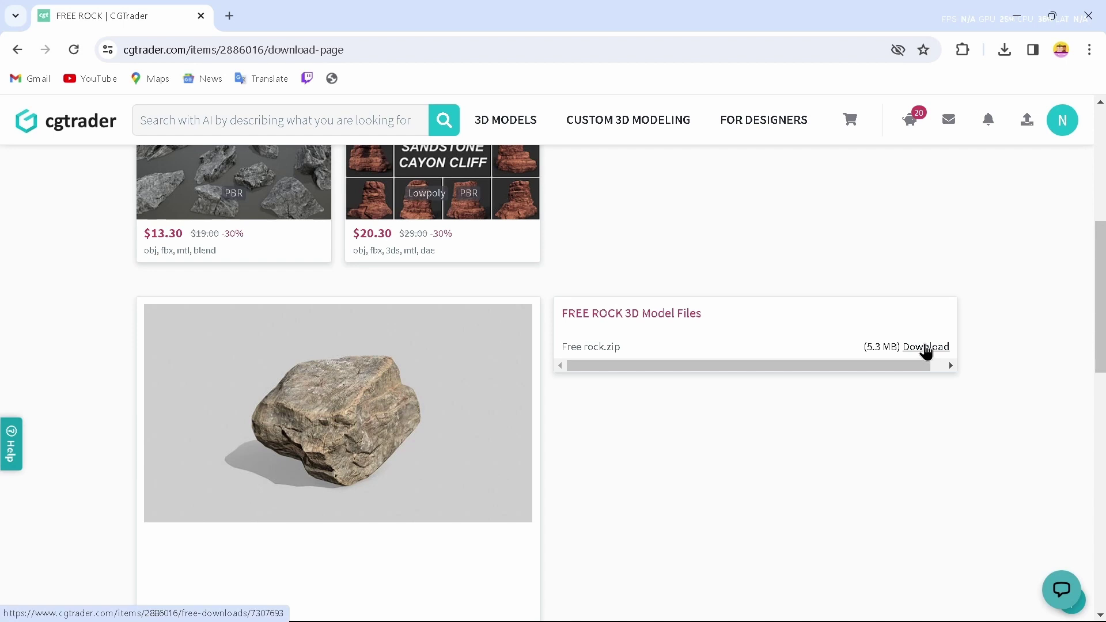
Minimize the browser, launch Roblox Studio and create a place from the Castle template
left_click(1018, 16)
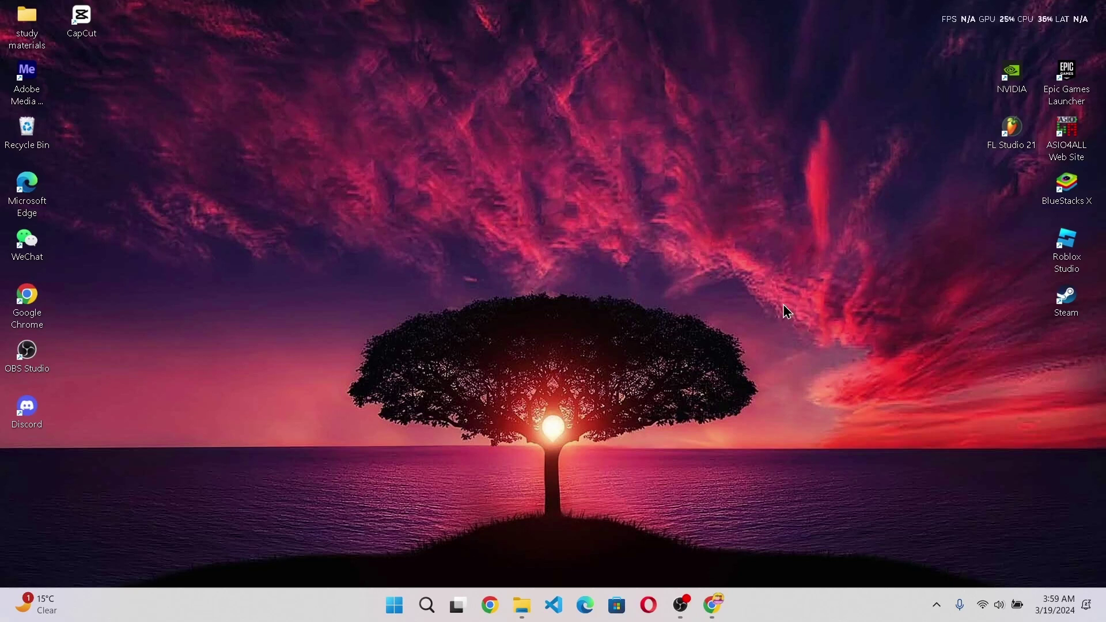
double_click(1076, 259)
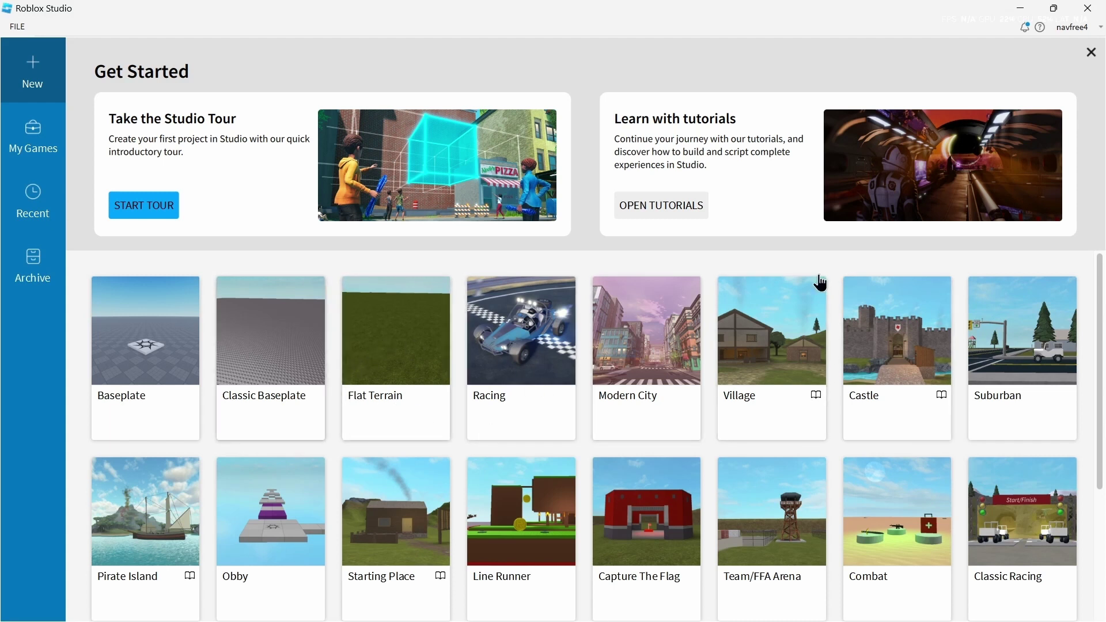
left_click(885, 360)
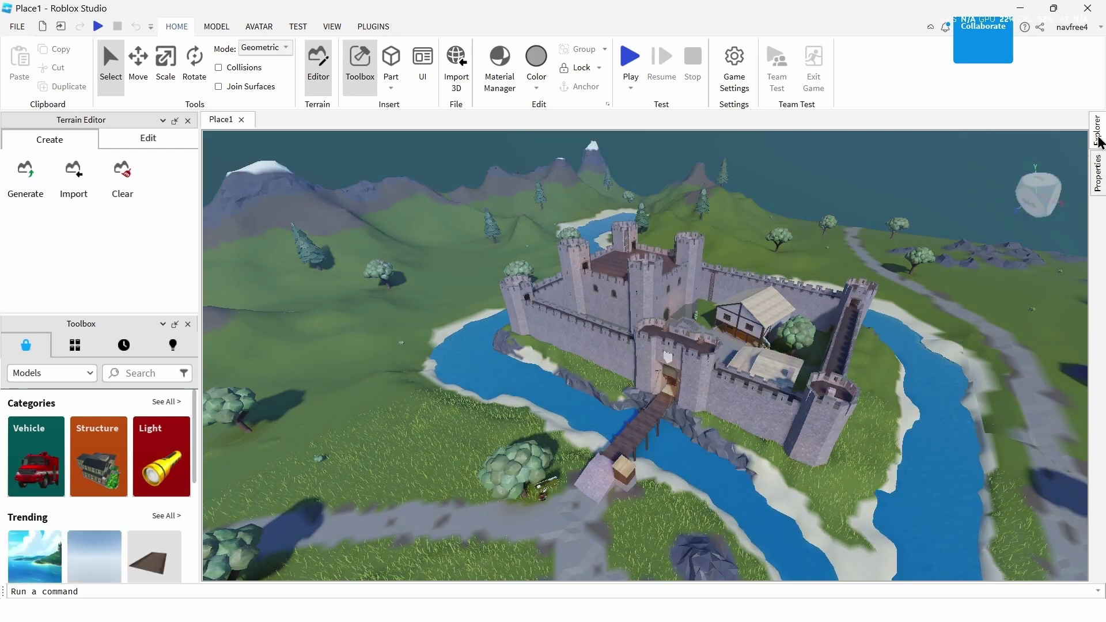
Show the Explorer window docked beside the castle scene
left_click(1099, 138)
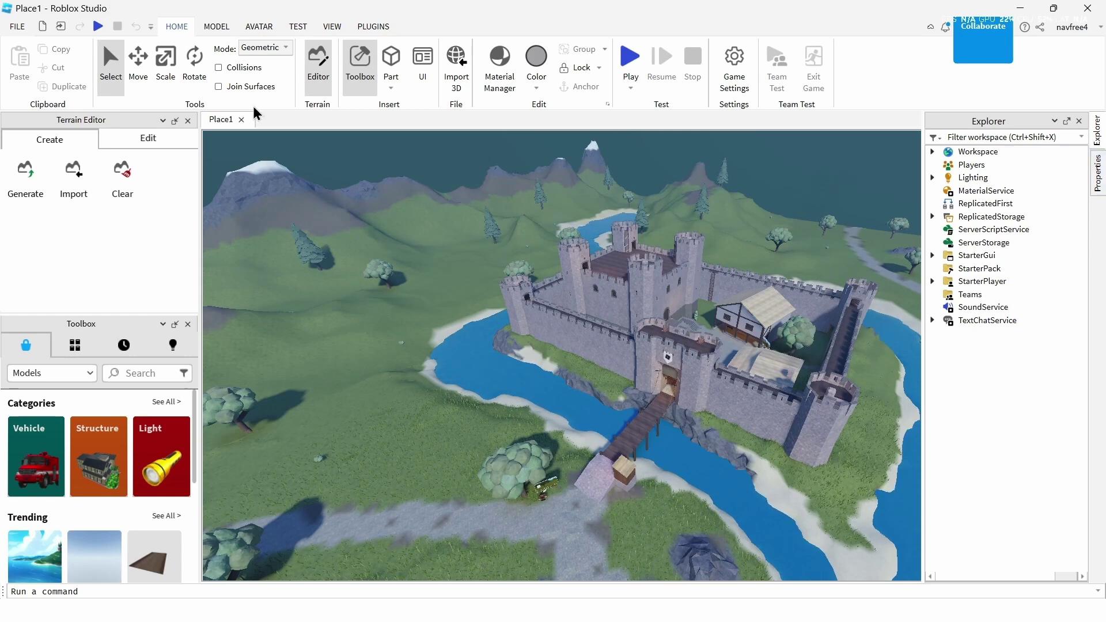
left_click(324, 28)
left_click(26, 74)
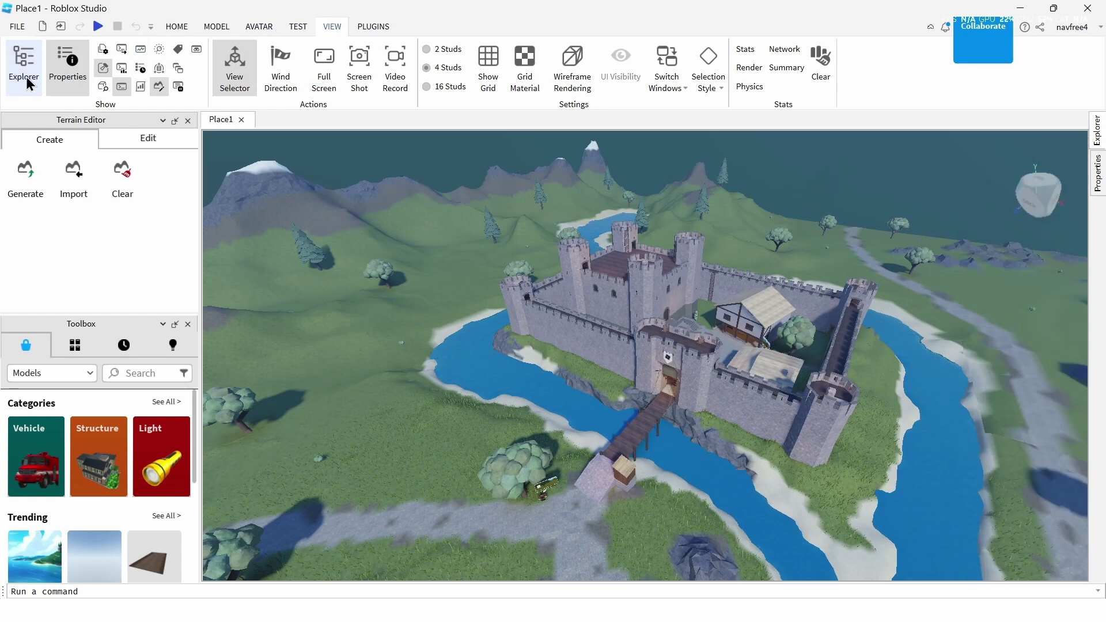
left_click(25, 77)
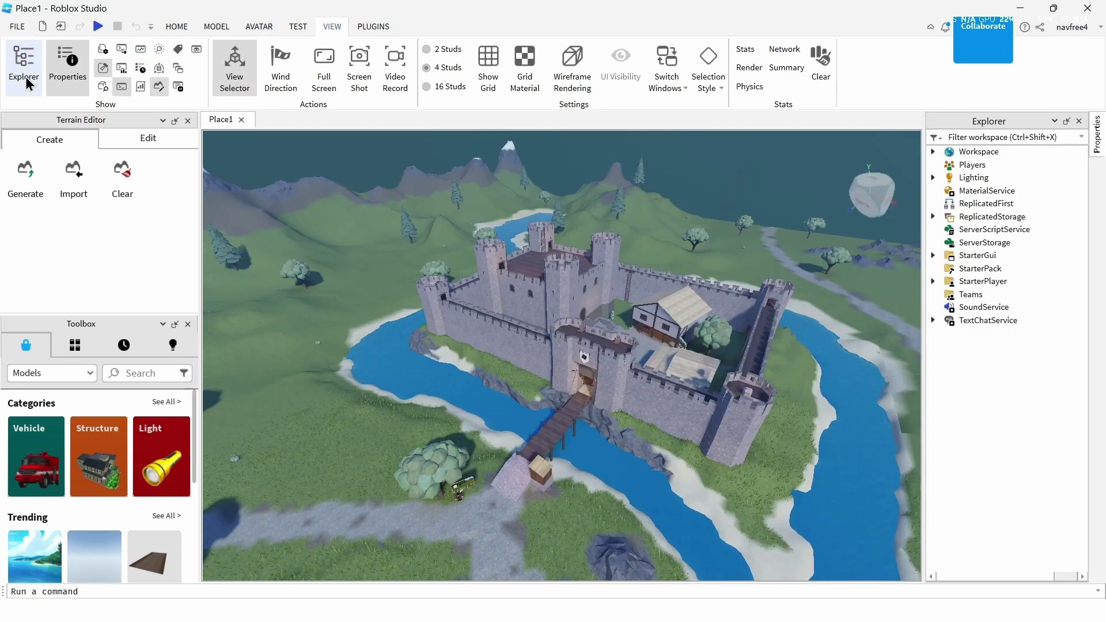
left_click(25, 77)
left_click(26, 77)
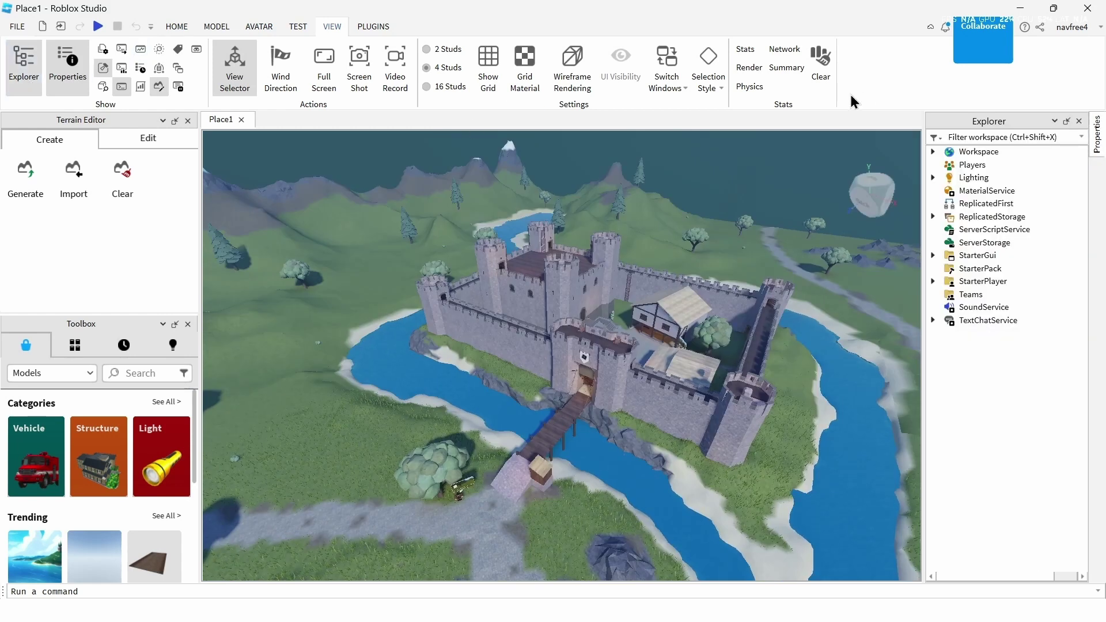
left_click(1054, 121)
left_click(1054, 121)
Insert a MeshPart object into the Workspace
left_click(1010, 153)
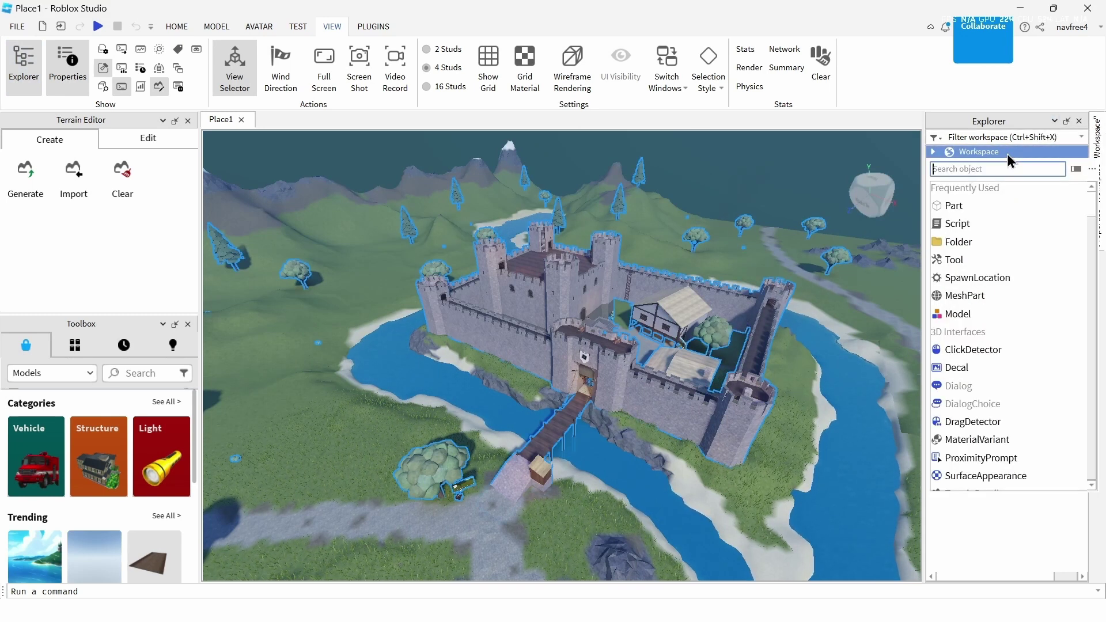
type("m")
left_click(974, 190)
Examine the castle courtyard around the spawn location
scroll(787, 373, "up", 5)
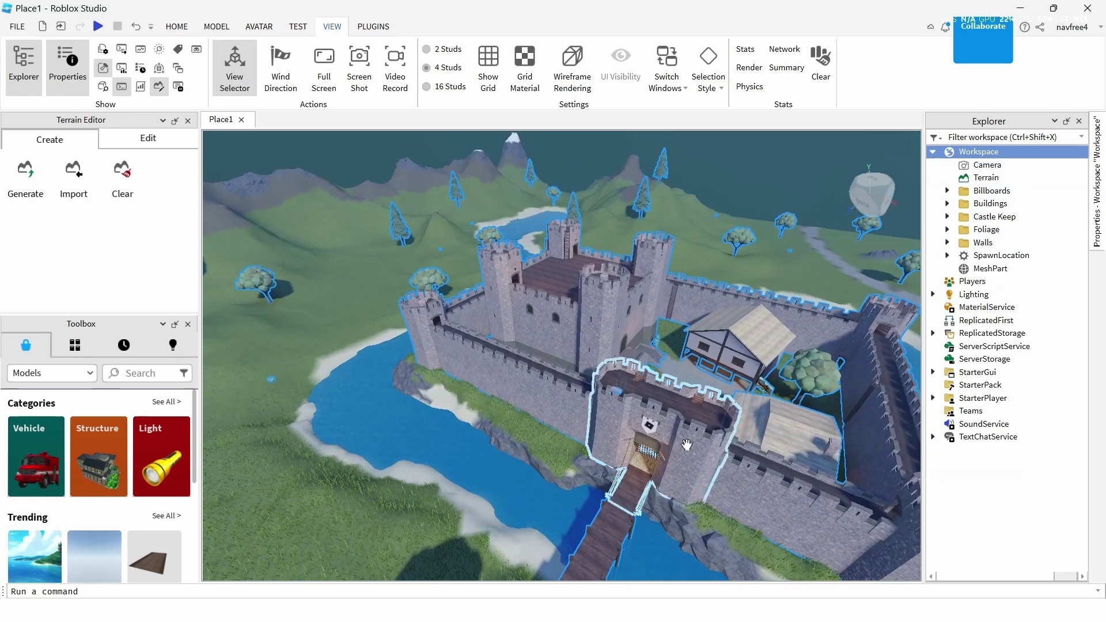
scroll(687, 446, "up", 10)
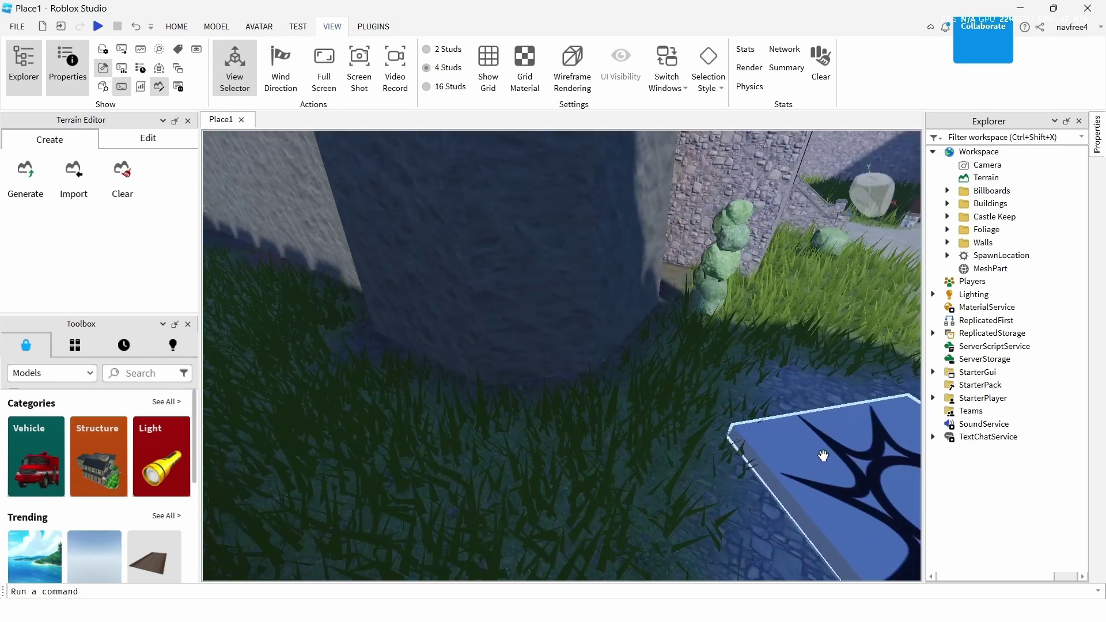
scroll(824, 456, "down", 2)
left_click(791, 467)
scroll(781, 464, "down", 3)
scroll(804, 438, "up", 2)
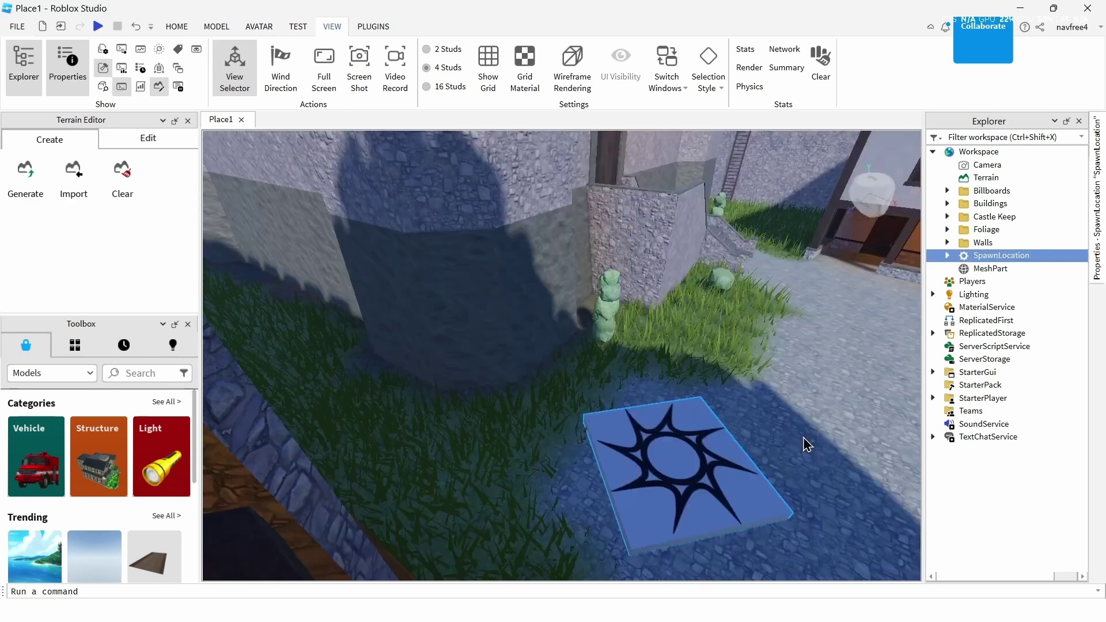
scroll(807, 443, "up", 3)
Add a second MeshPart to the Workspace and place it on the stone path beside the Scale Tool tutorial character
left_click(990, 268)
left_click(977, 281)
left_click(1026, 268)
left_click(1015, 269)
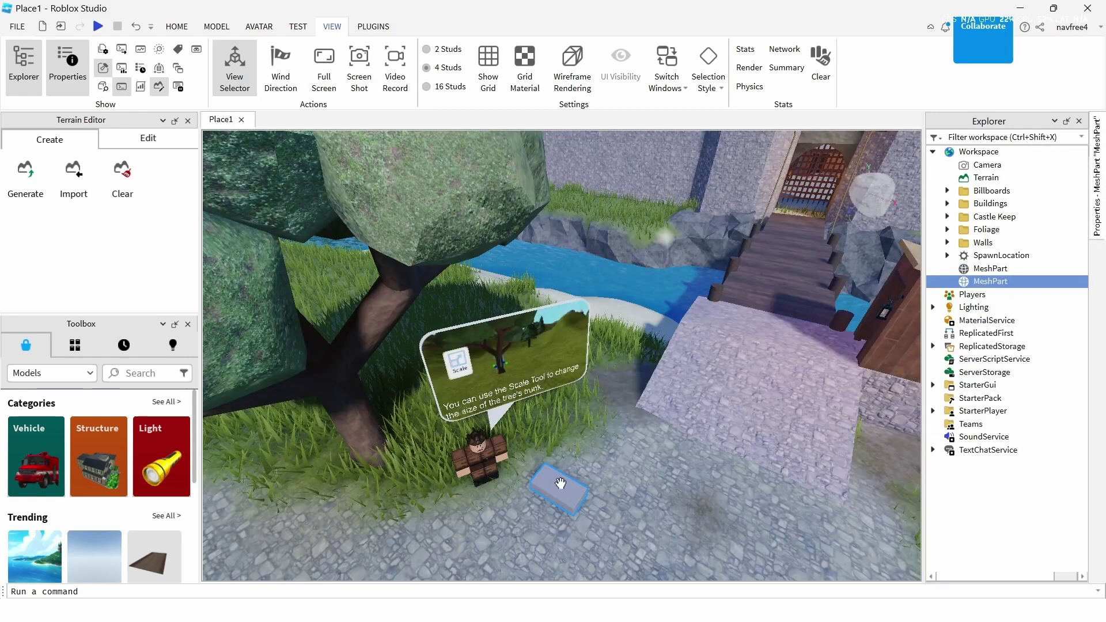
left_click_drag(562, 491, 609, 534)
right_click_drag(683, 457, 617, 442)
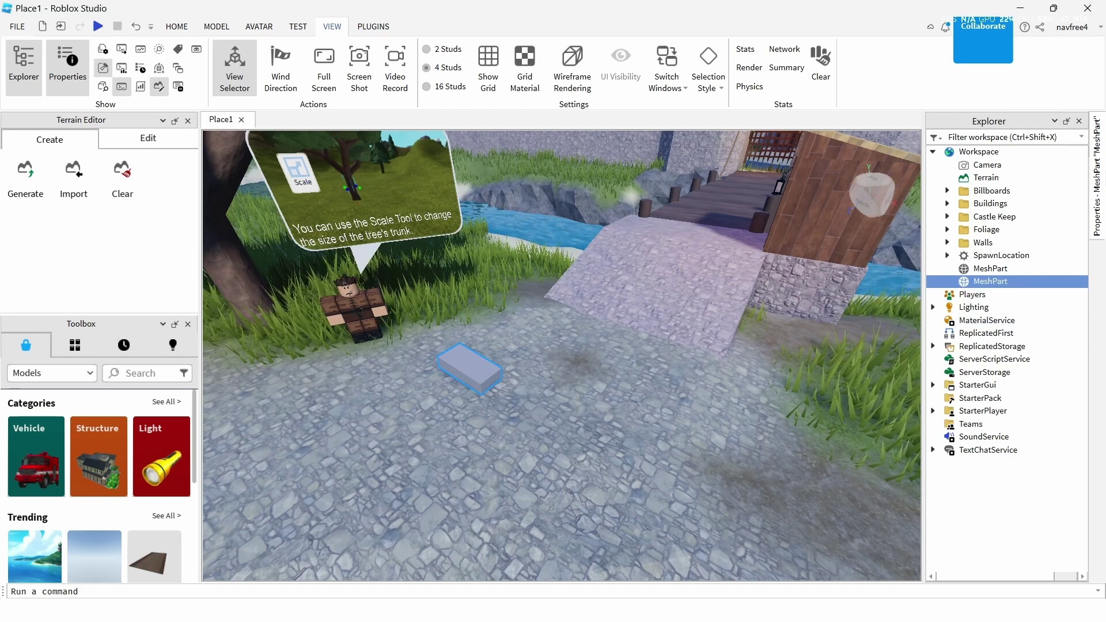
Load uploads_files_898927_rock (1).obj as the selected MeshPart's MeshId and accept moving the mesh to the file's location
left_click(1102, 235)
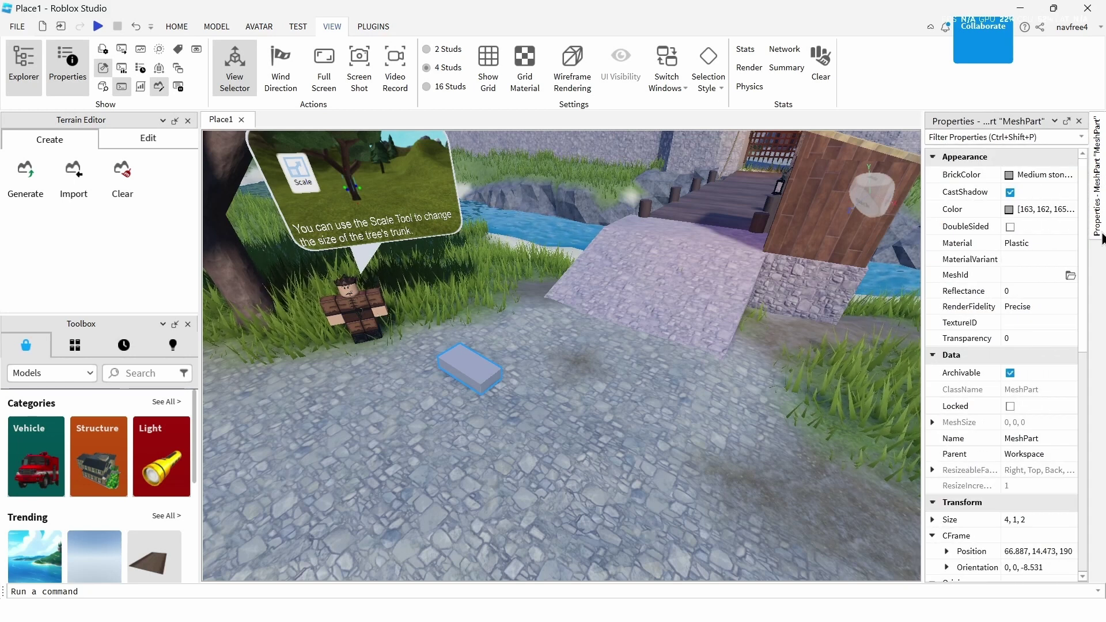
left_click(1102, 235)
left_click(1101, 235)
left_click(1102, 235)
left_click(1102, 236)
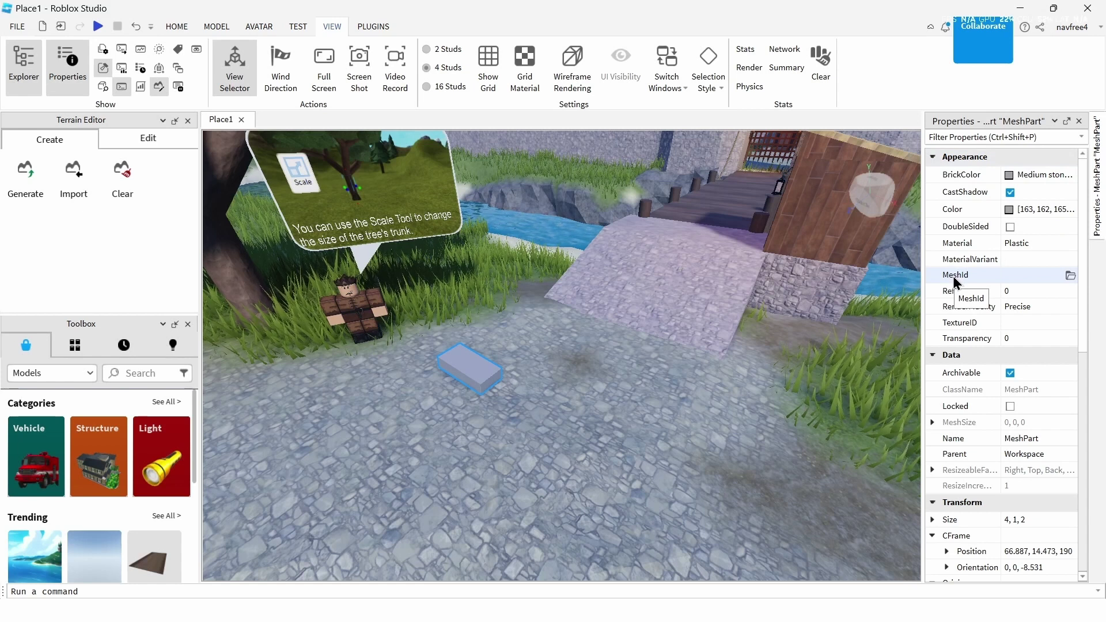
left_click(1070, 277)
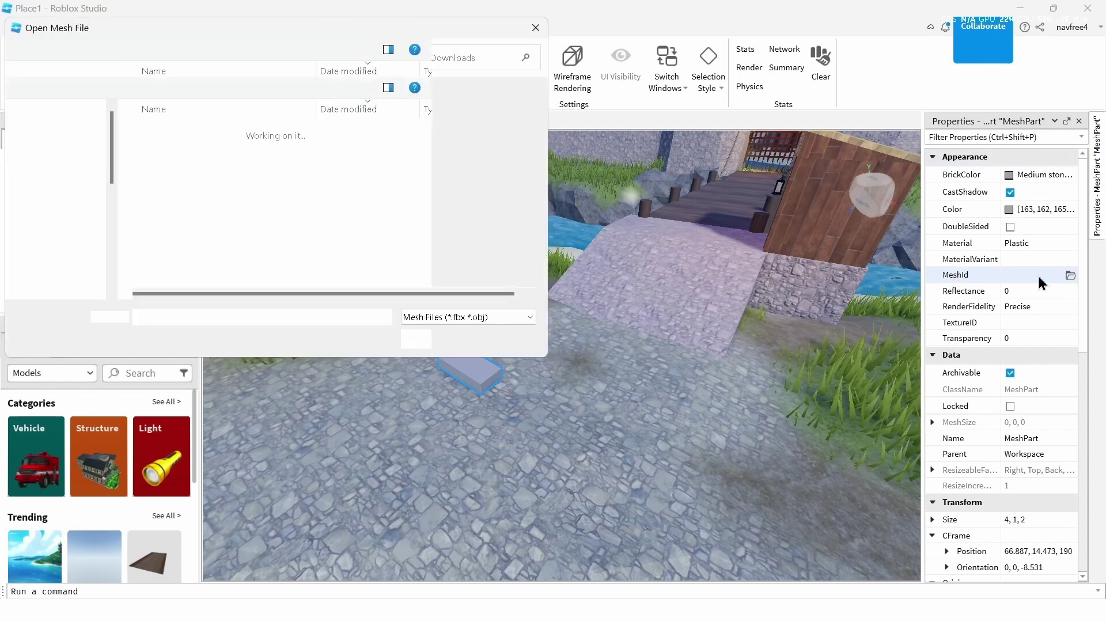
left_click(281, 157)
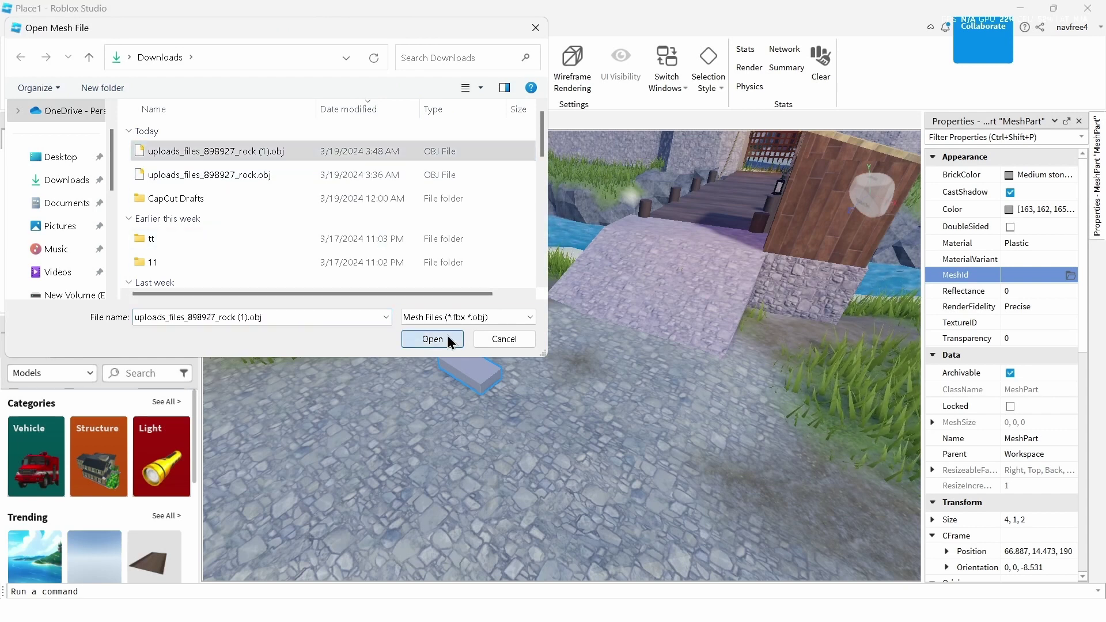
left_click(433, 339)
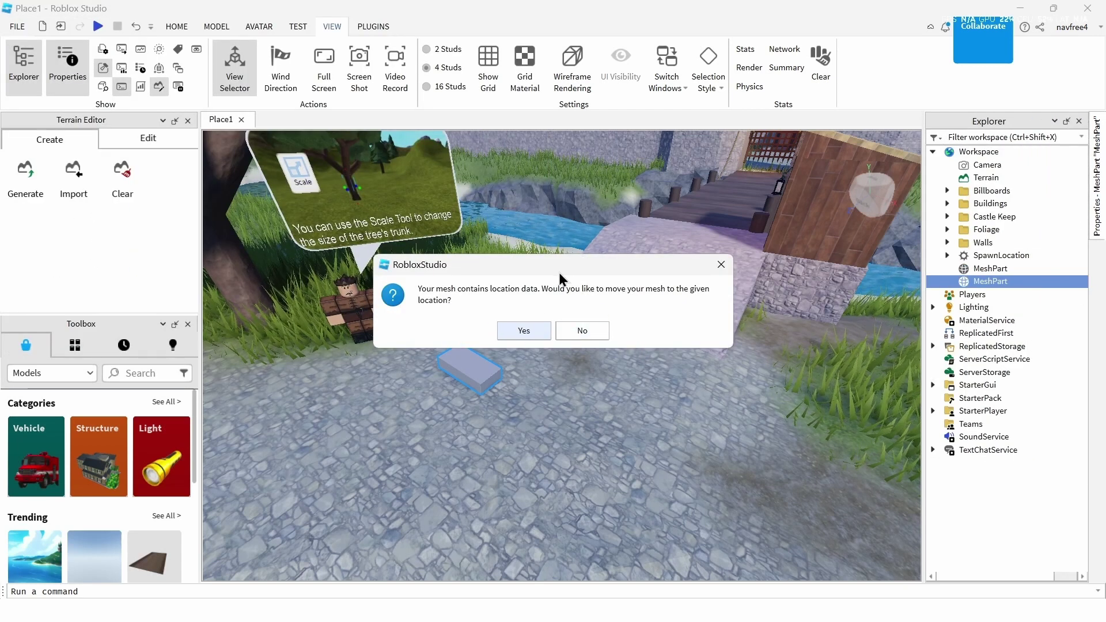
left_click(525, 333)
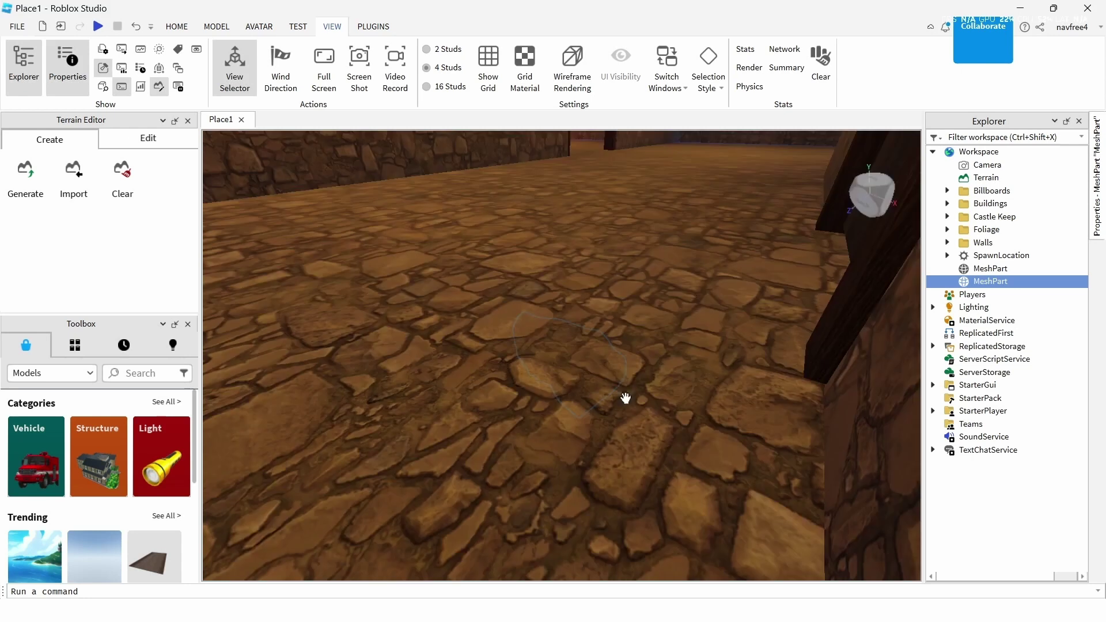
Examine the castle interior and the courtyard around the spawn location from above to locate the loaded mesh
right_click_drag(626, 398, 626, 397)
scroll(626, 397, "down", 5)
scroll(626, 397, "up", 5)
scroll(626, 397, "down", 5)
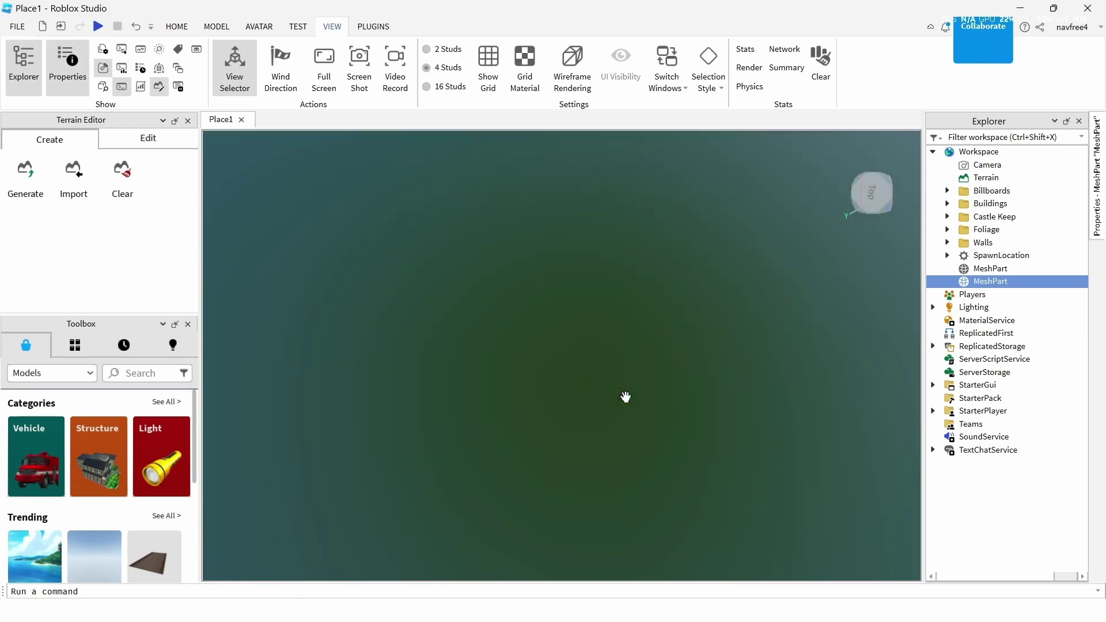
scroll(626, 397, "down", 5)
left_click(630, 375)
left_click(648, 378)
scroll(771, 388, "down", 3)
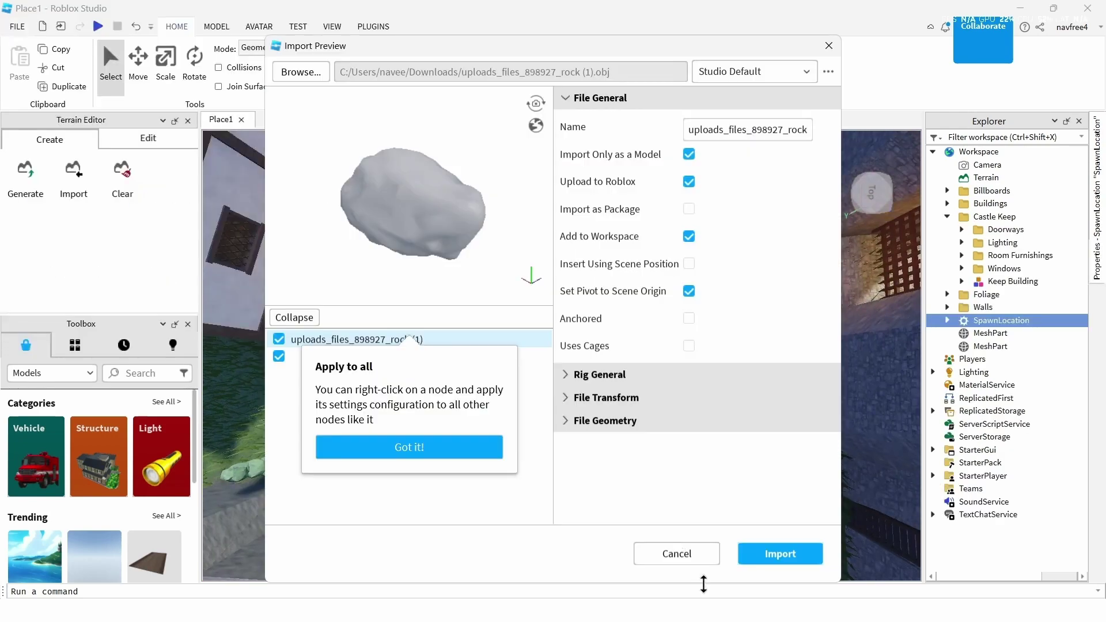
Import uploads_files_898927_rock (1) as a 3D model and place it at the edge of the courtyard grass near the spawn location
left_click(767, 554)
left_click(553, 363)
middle_click_drag(640, 365, 792, 284)
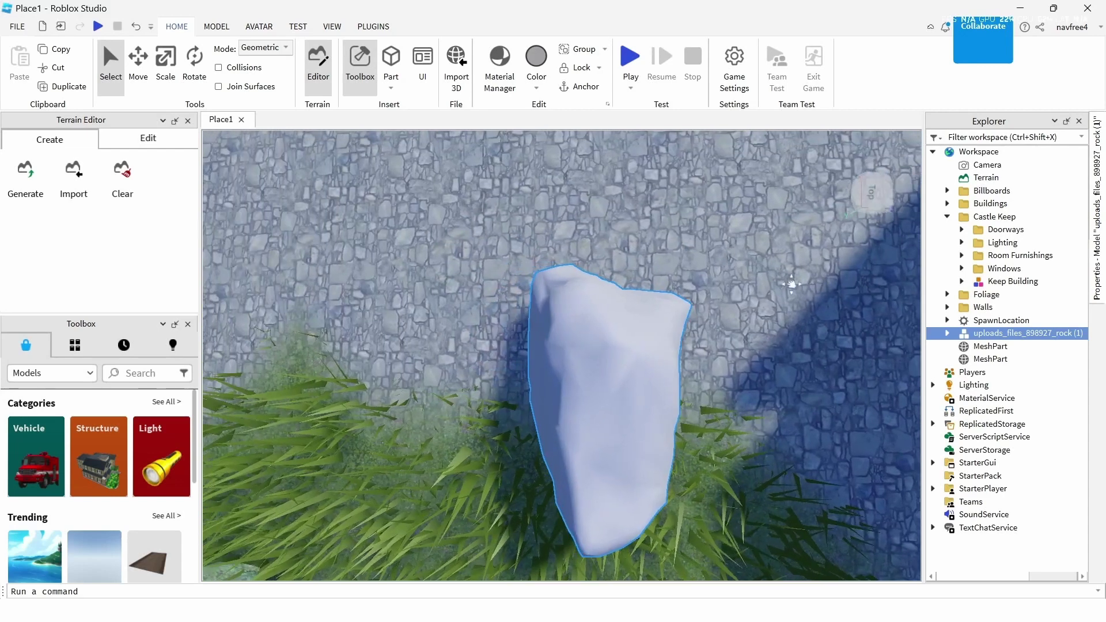
scroll(794, 287, "down", 5)
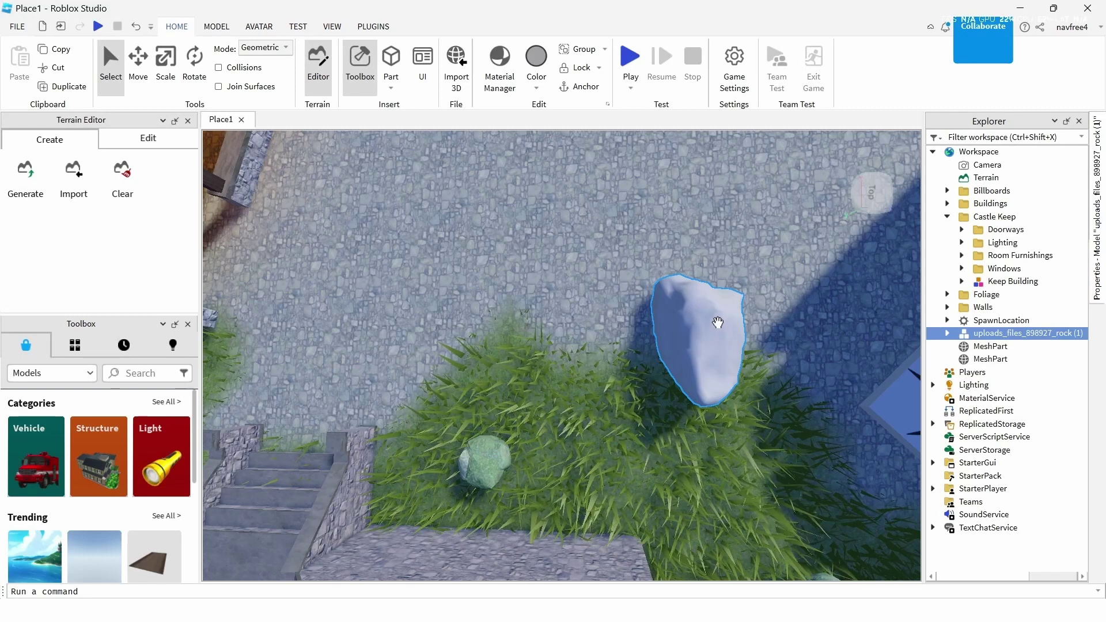
Open the Material Manager and search the materials for "rock"
left_click(490, 64)
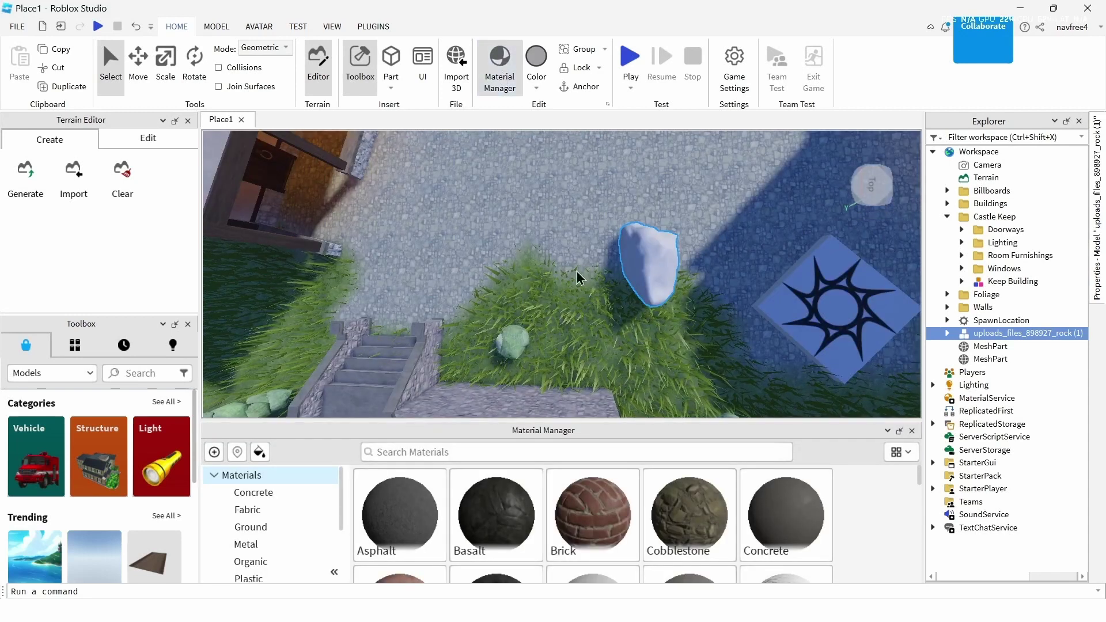
left_click(627, 453)
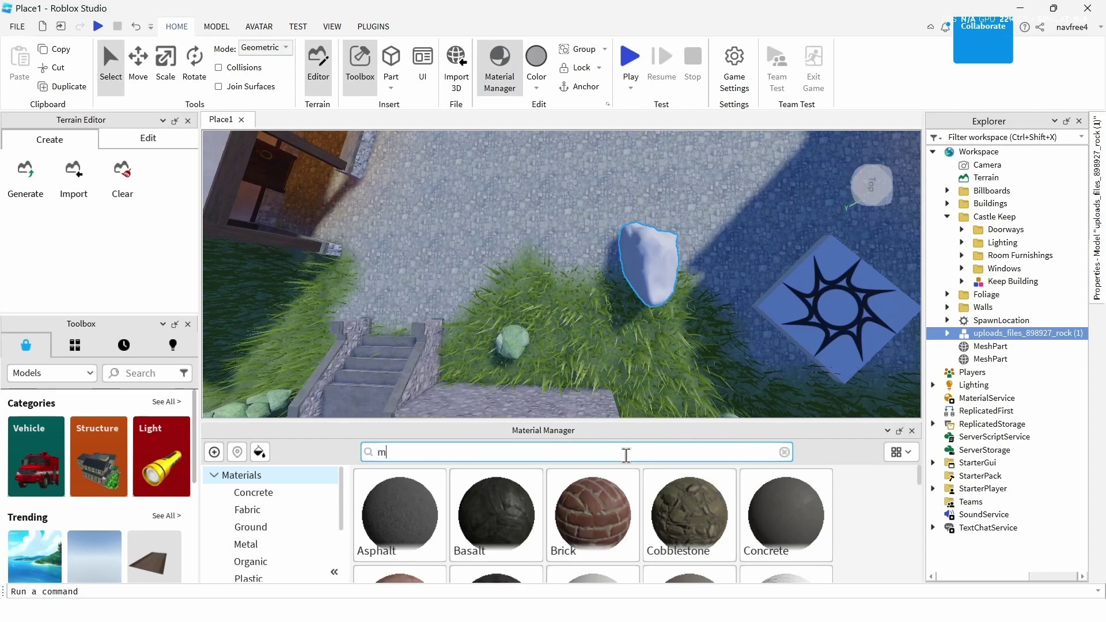
key("BackSpace")
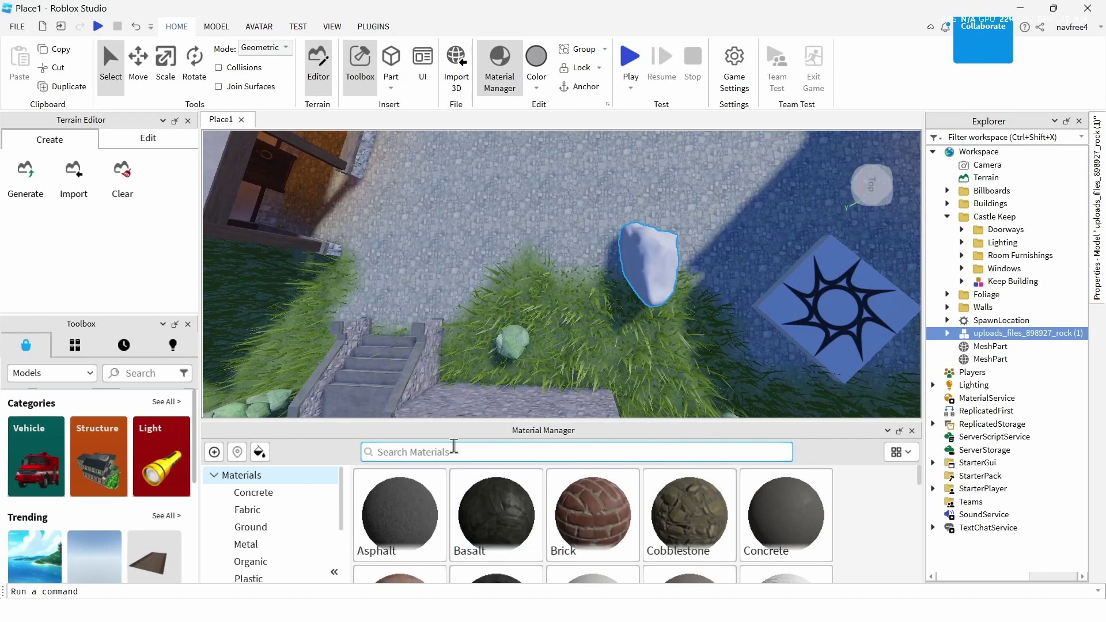
type("rock")
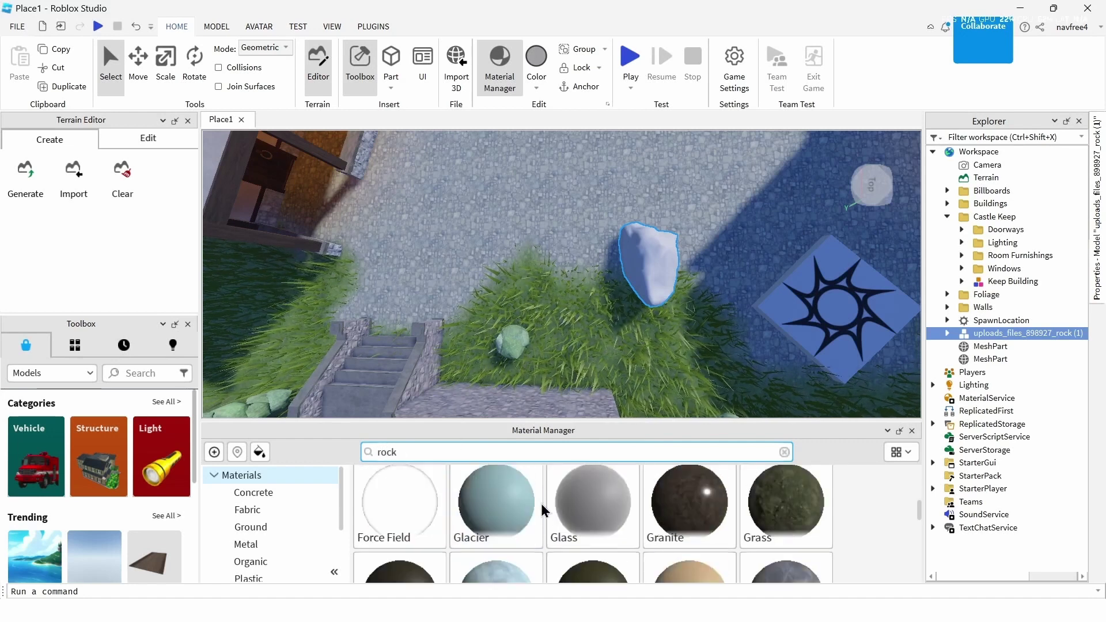
Apply the Rock material to the imported rock model and inspect its surface up close
left_click(402, 527)
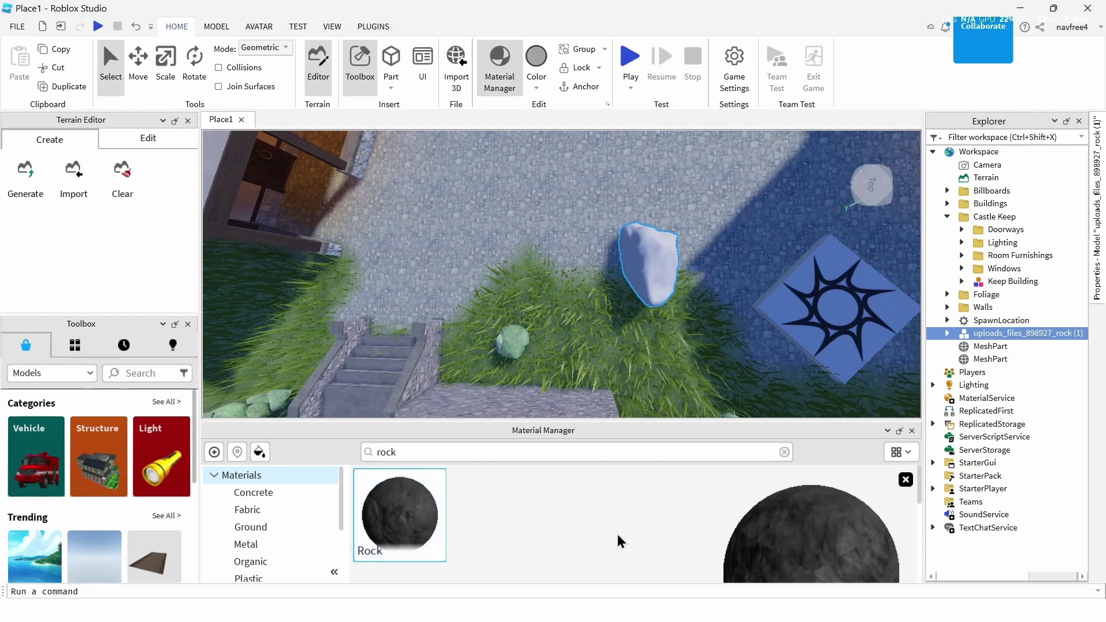
scroll(765, 509, "down", 5)
scroll(765, 504, "up", 5)
scroll(872, 572, "down", 2)
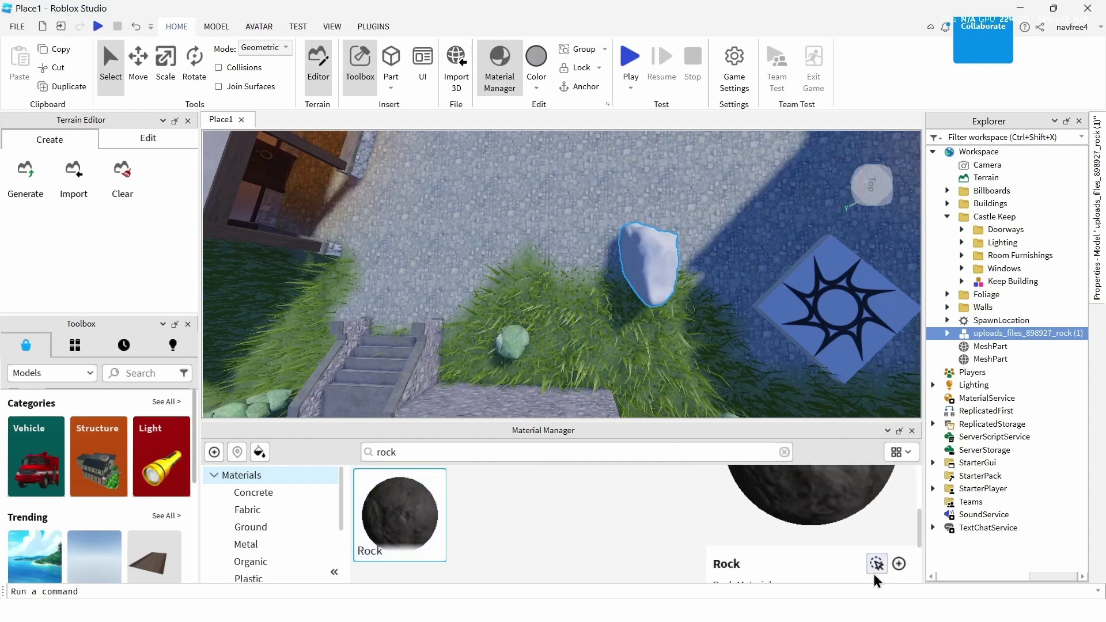
left_click(877, 564)
scroll(755, 403, "up", 3)
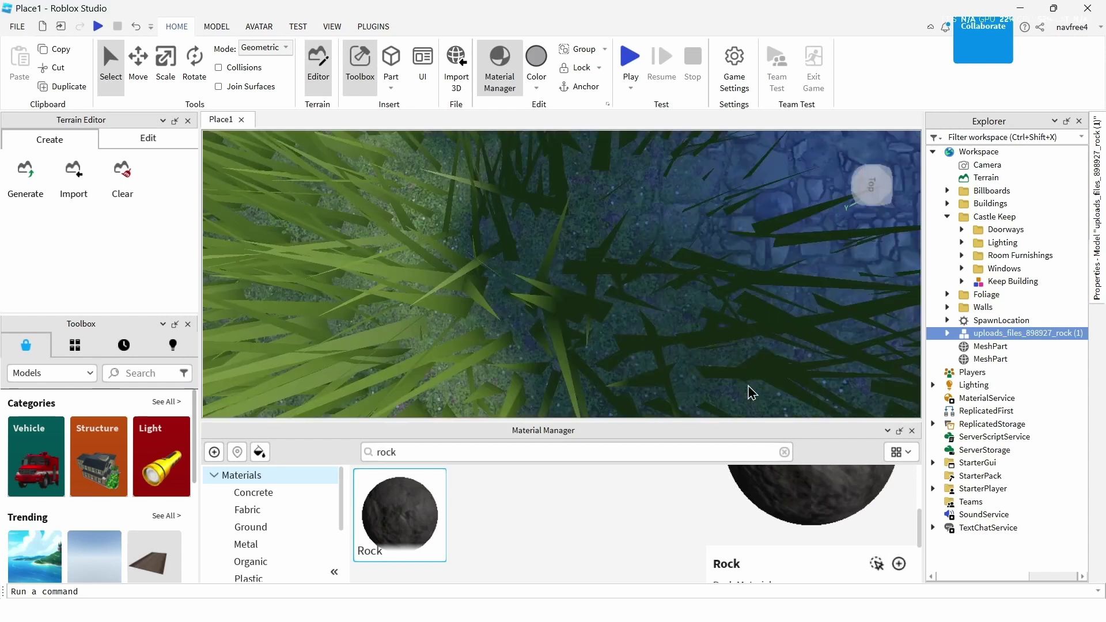
middle_click_drag(694, 265, 698, 292)
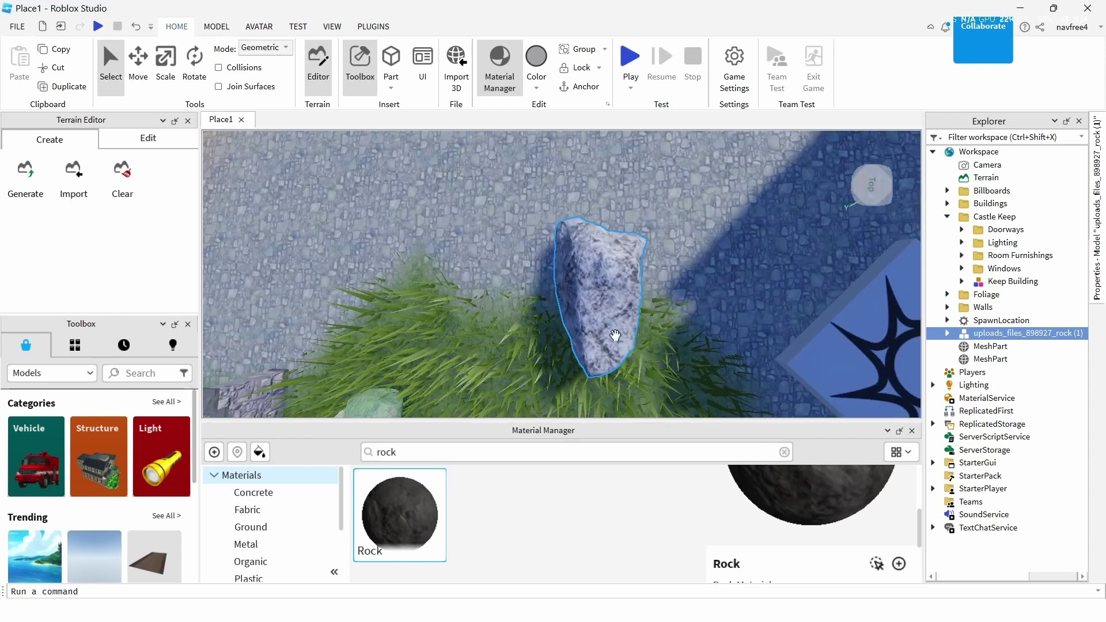
Color the rock model light orange and inspect it from above in the courtyard
left_click(535, 75)
left_click(686, 268)
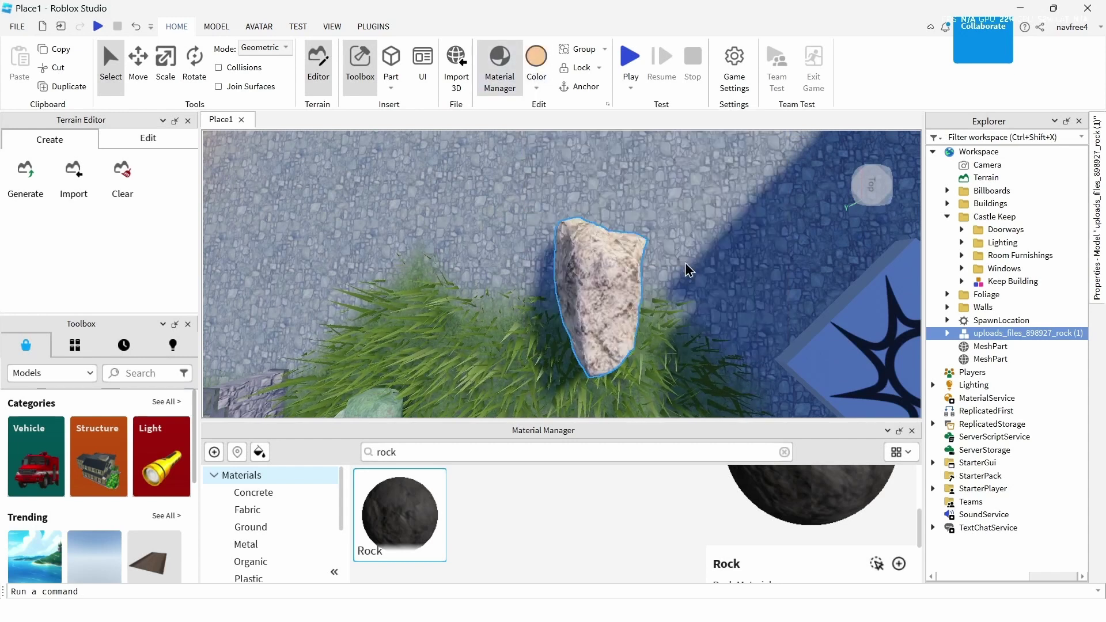
middle_click_drag(707, 310, 742, 316)
key("d")
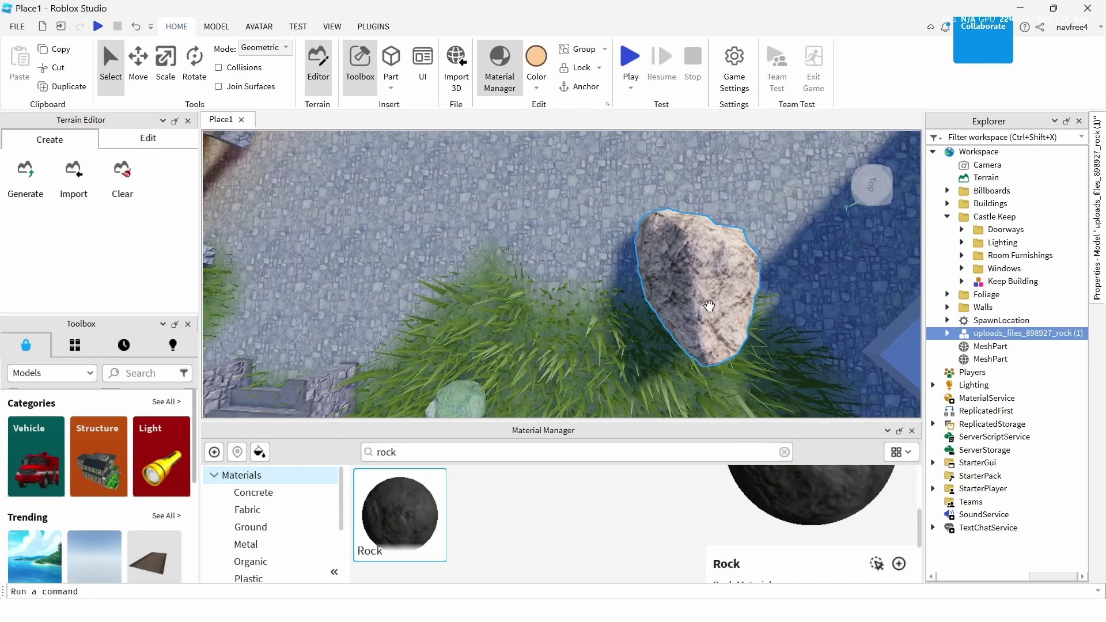
scroll(709, 306, "down", 3)
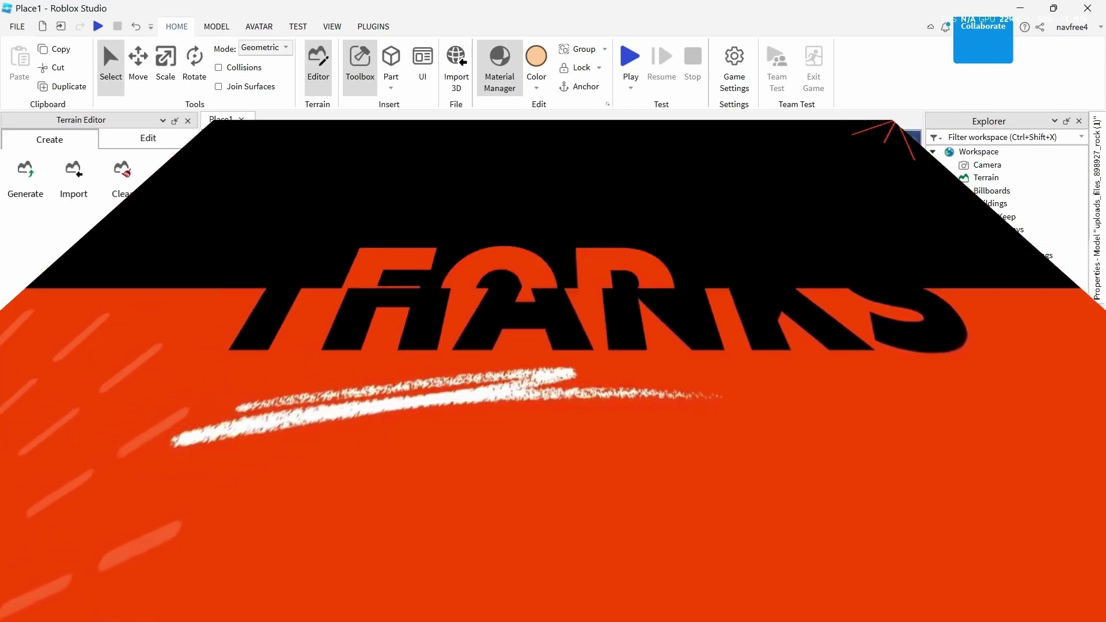